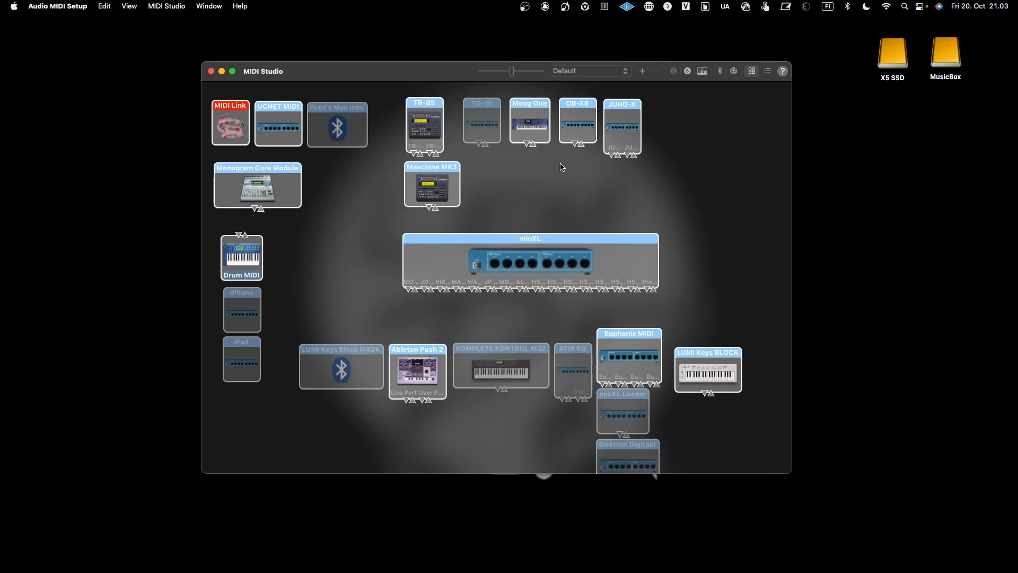
Step: Move the Euphonix MIDI device to the right of mioXL and shift mioXL Loader and Elektron Digitakt up into the freed space
left_click_drag(624, 337, 750, 237)
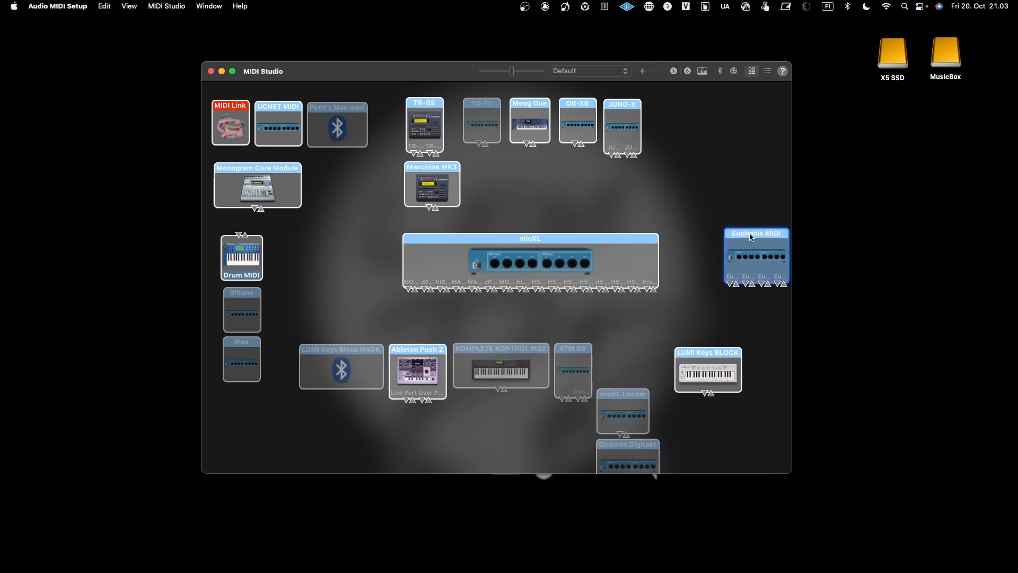
left_click_drag(620, 390, 625, 331)
left_click_drag(615, 458, 617, 413)
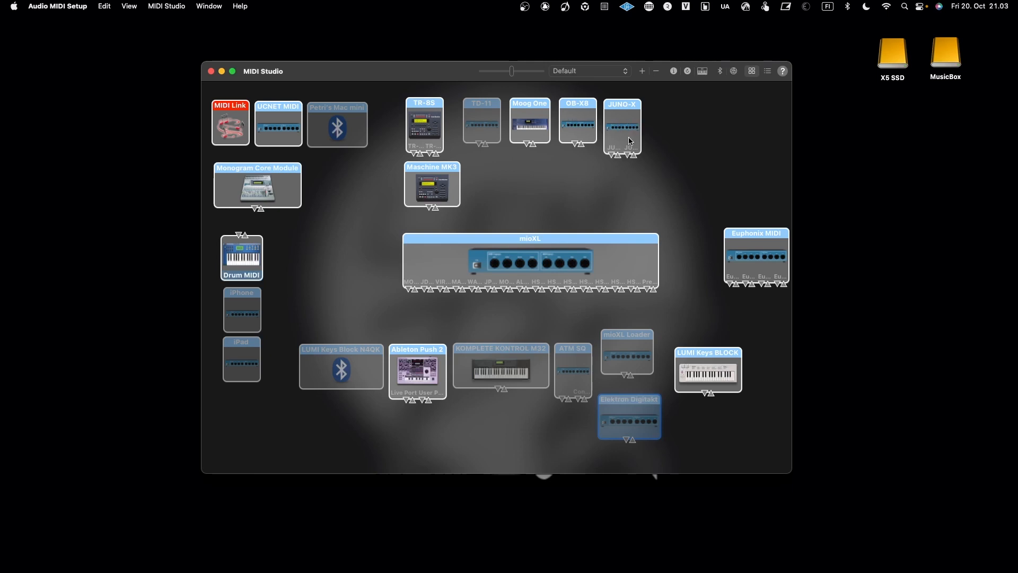
Step: Nudge Maschine MK3 and mioXL slightly right, LUMI Keys BLOCK and ATM SQ slightly up, and mioXL Loader slightly down
left_click_drag(452, 175, 454, 177)
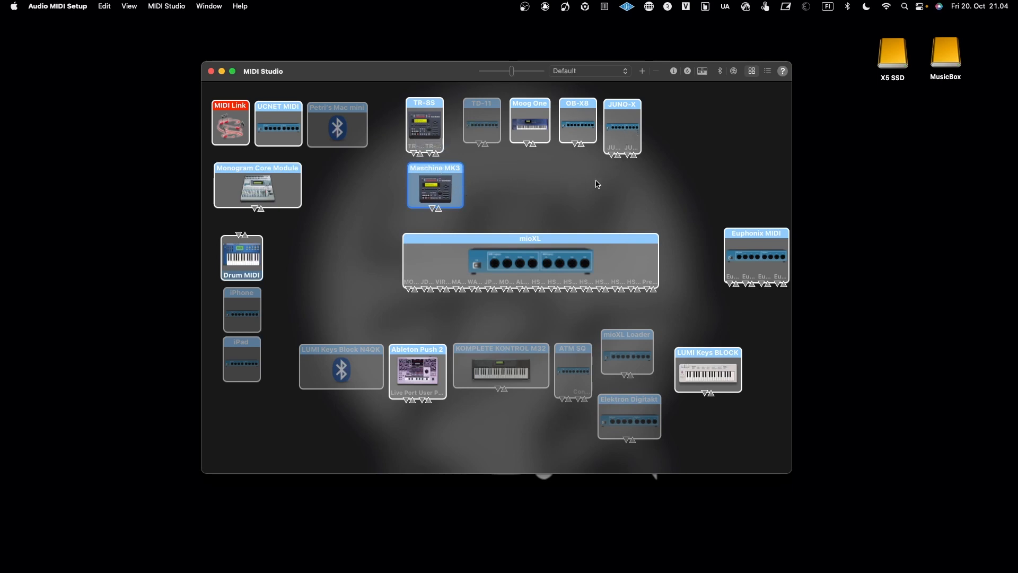
left_click(554, 243)
left_click_drag(552, 242, 557, 242)
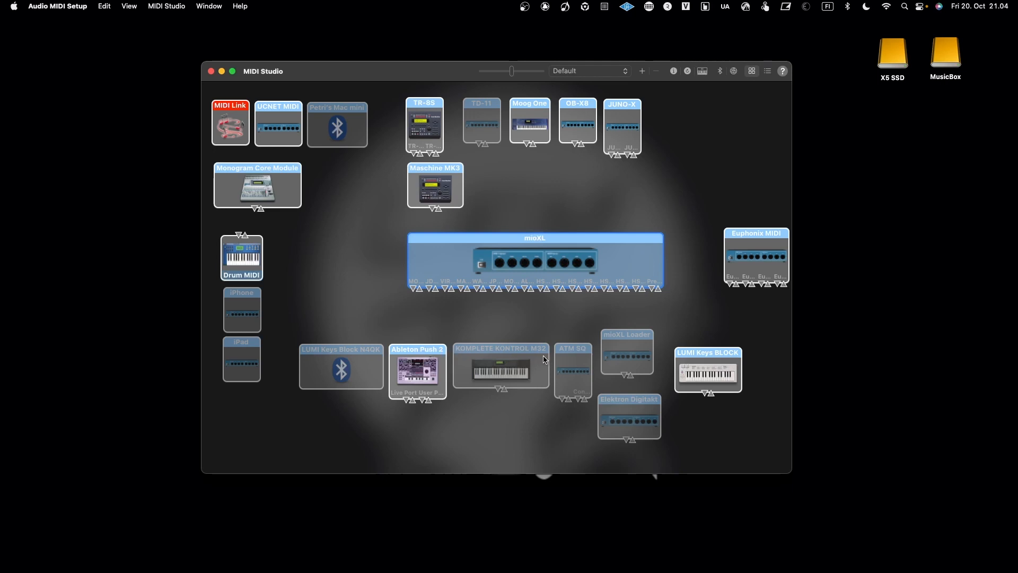
left_click_drag(700, 353, 705, 342)
left_click_drag(642, 337, 647, 350)
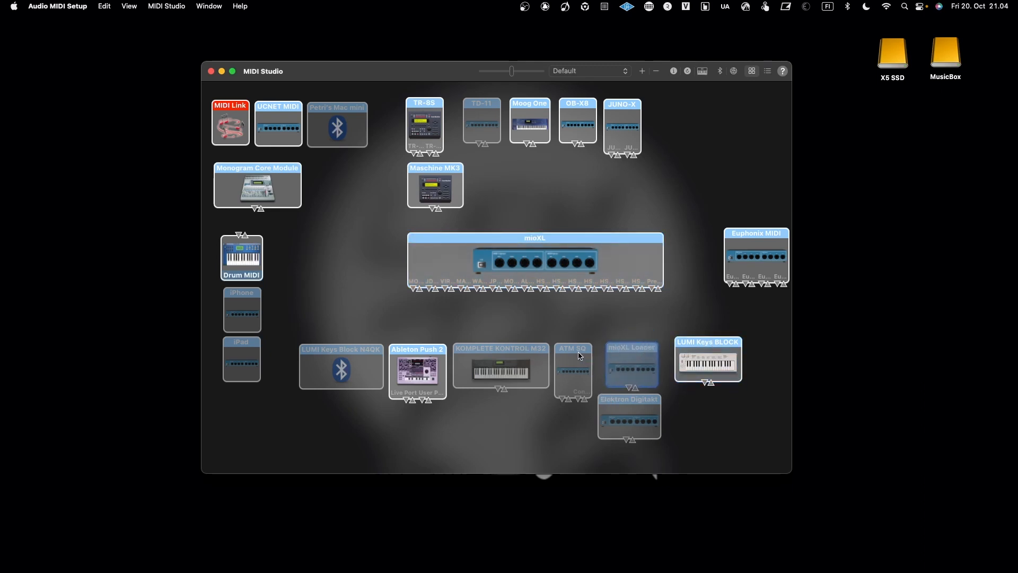
left_click_drag(575, 353, 579, 336)
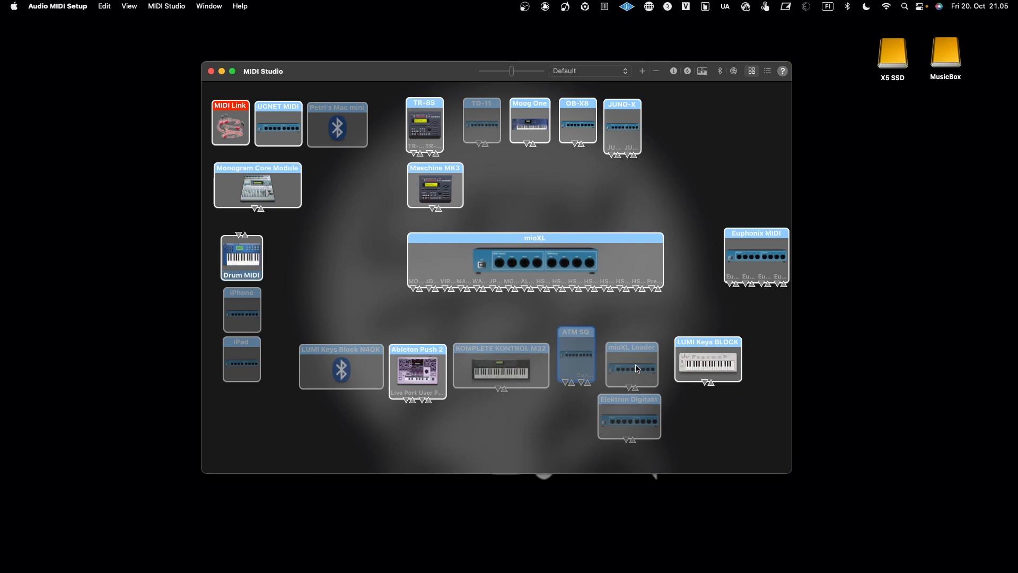
Step: Reposition the Monogram Core Module device in the MIDI Studio layout, a little further right beneath UCNET MIDI
left_click_drag(269, 174, 299, 171)
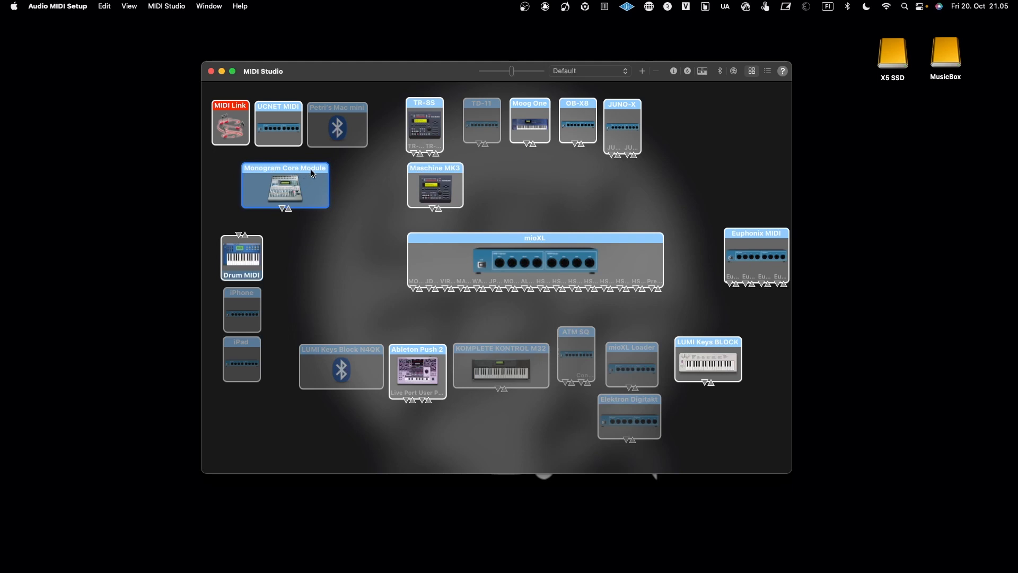
left_click_drag(313, 173, 293, 174)
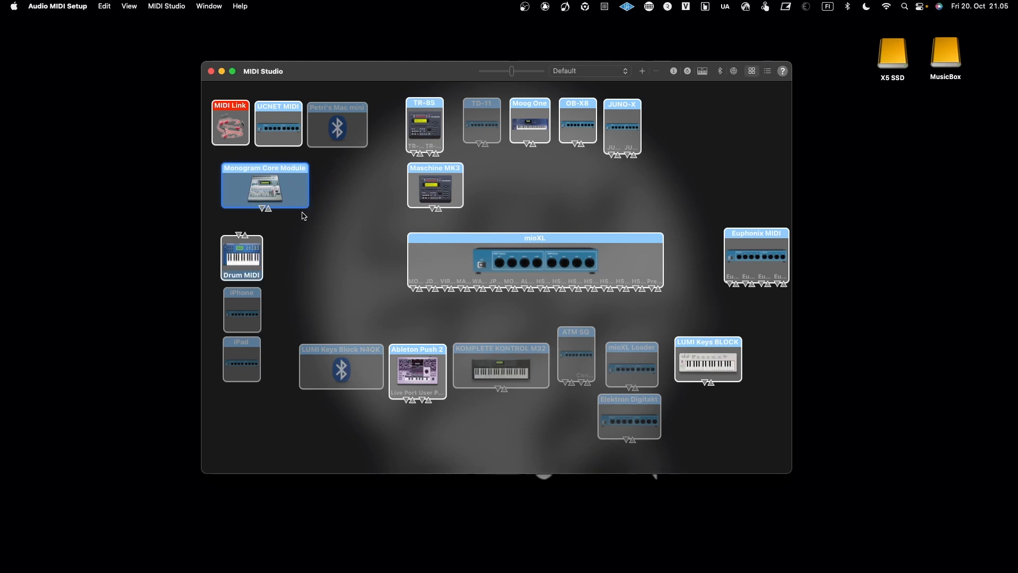
left_click_drag(293, 172, 329, 176)
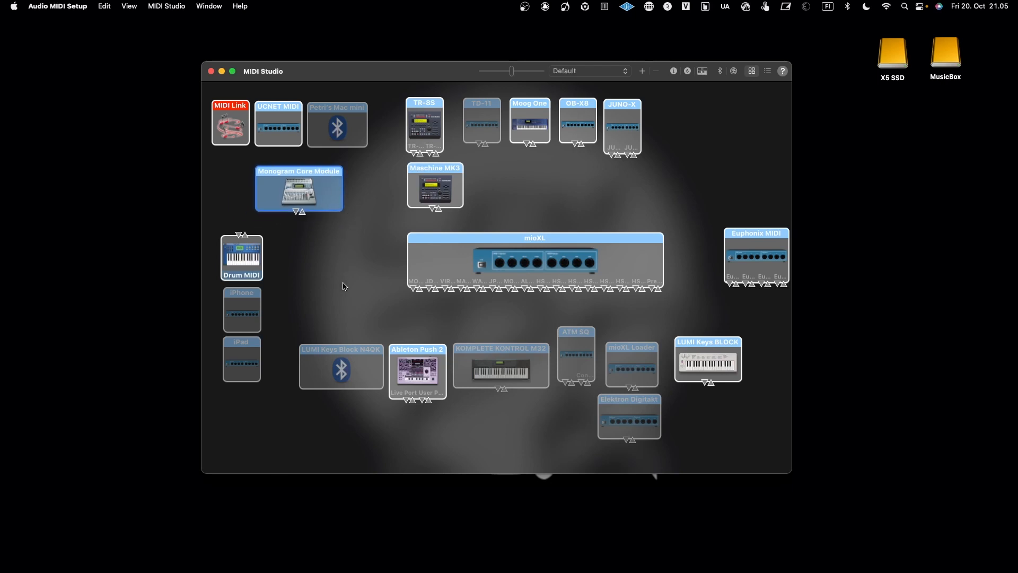
Step: Switch to Auracle for X-Series and open the MIDI routing of the mioXL
key("ctrl+Right")
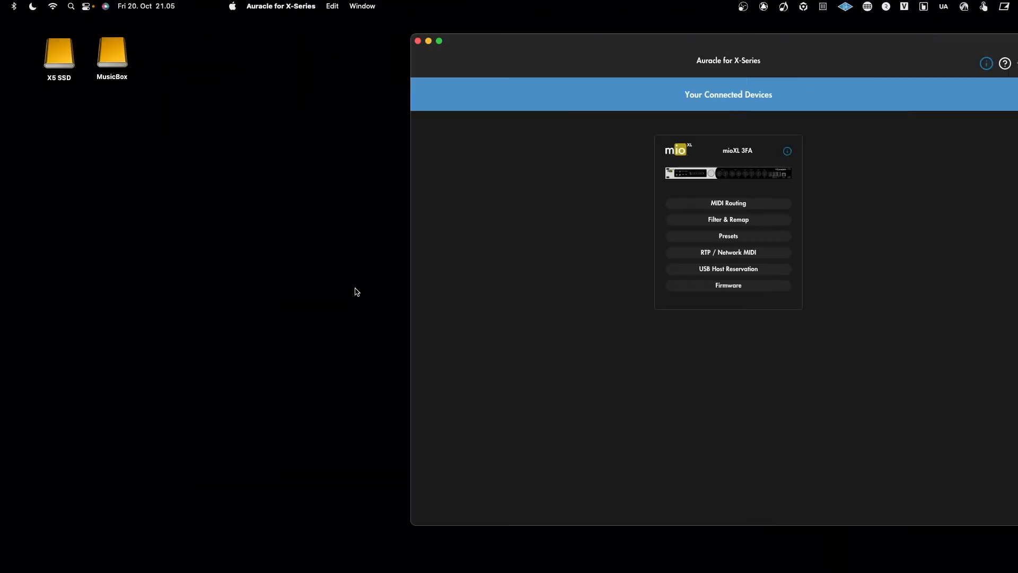
key("ctrl+Left")
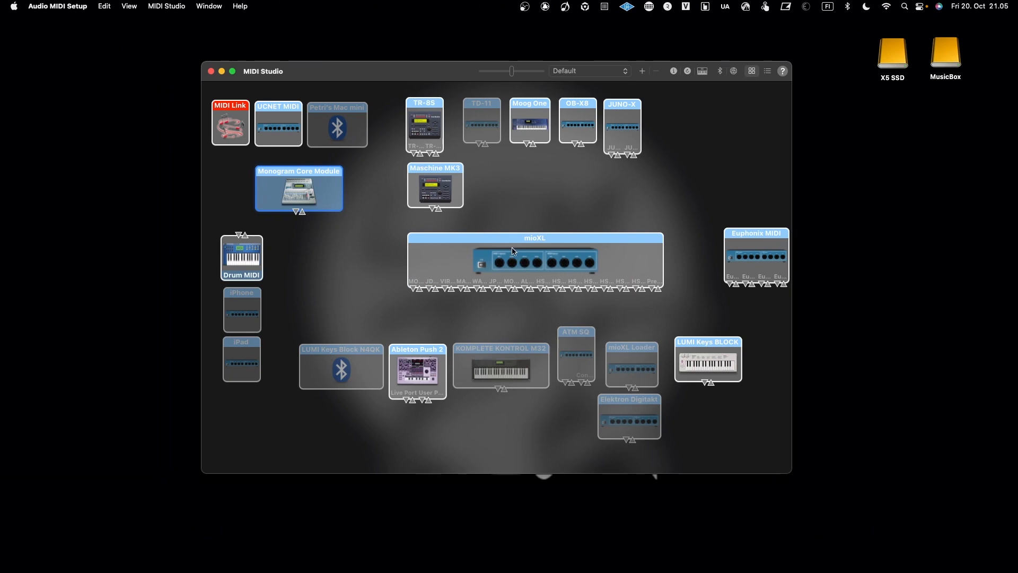
key("ctrl+Right")
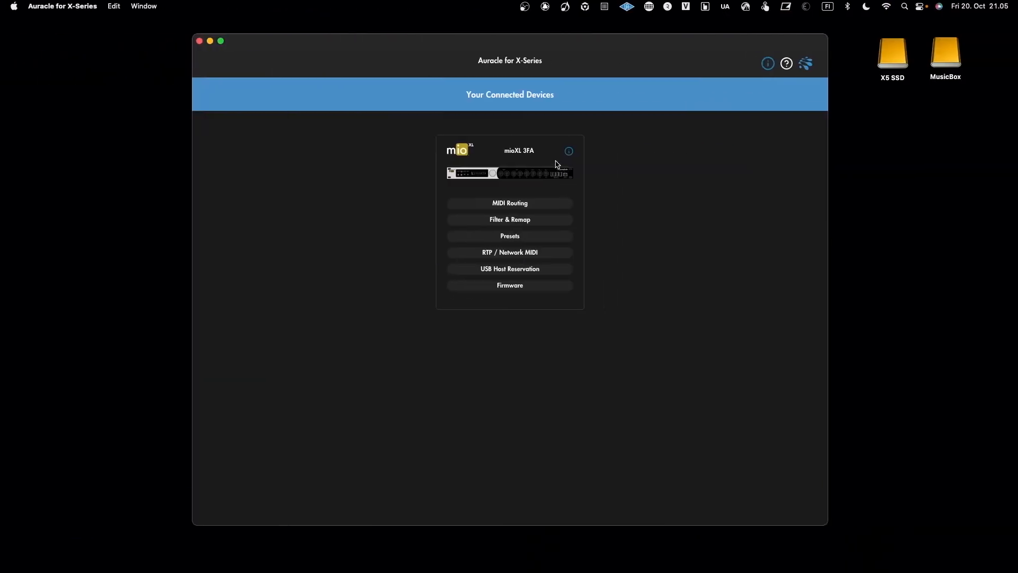
left_click(526, 204)
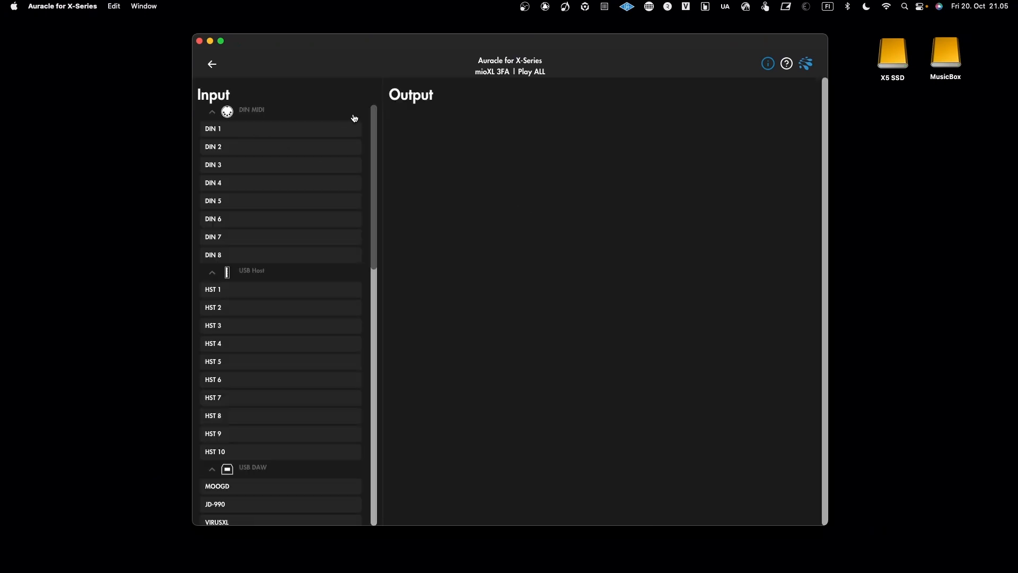
Step: Check the output routing of the USB DAW inputs MOOGD, JD-990, VIRUSXL, WAVESTATION and MOOG32, and return to the connected devices
scroll(326, 189, "down", 6)
scroll(327, 187, "down", 3)
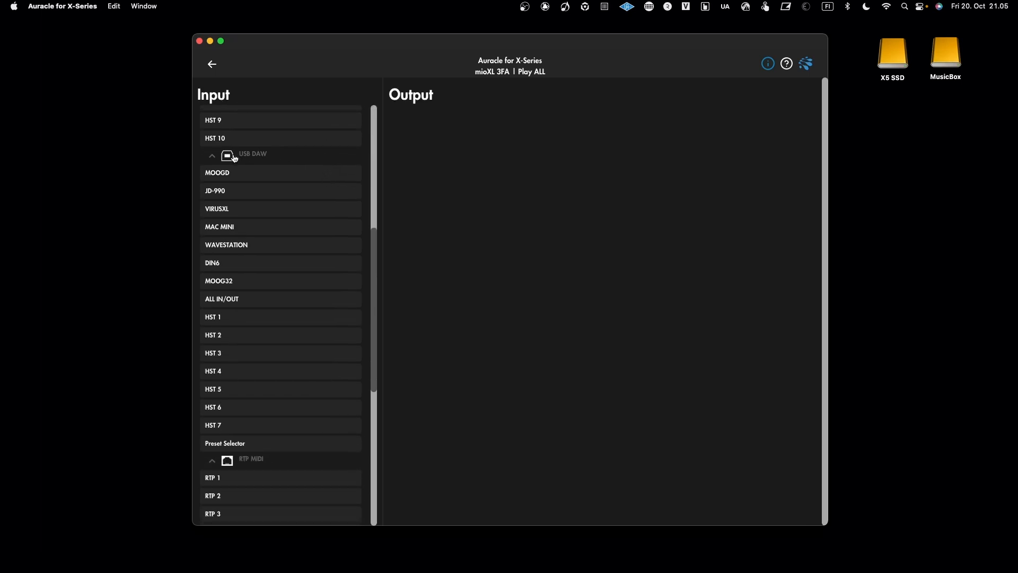
left_click(249, 177)
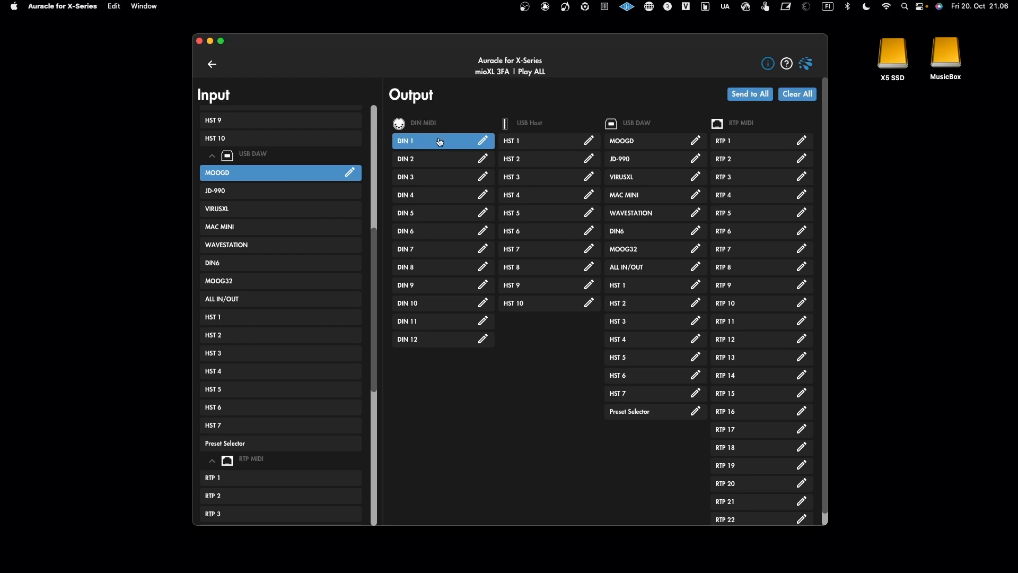
left_click(285, 195)
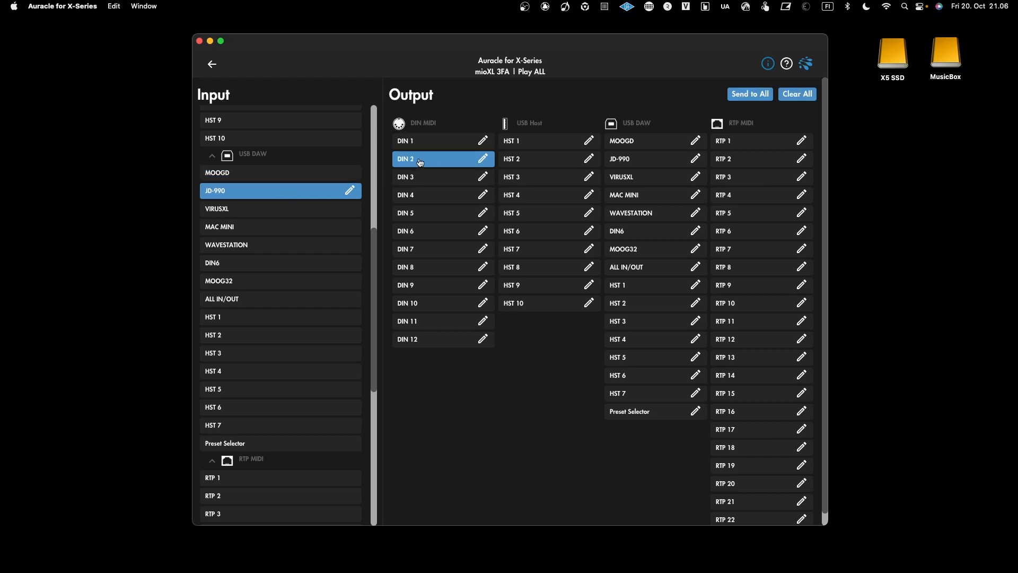
left_click(306, 209)
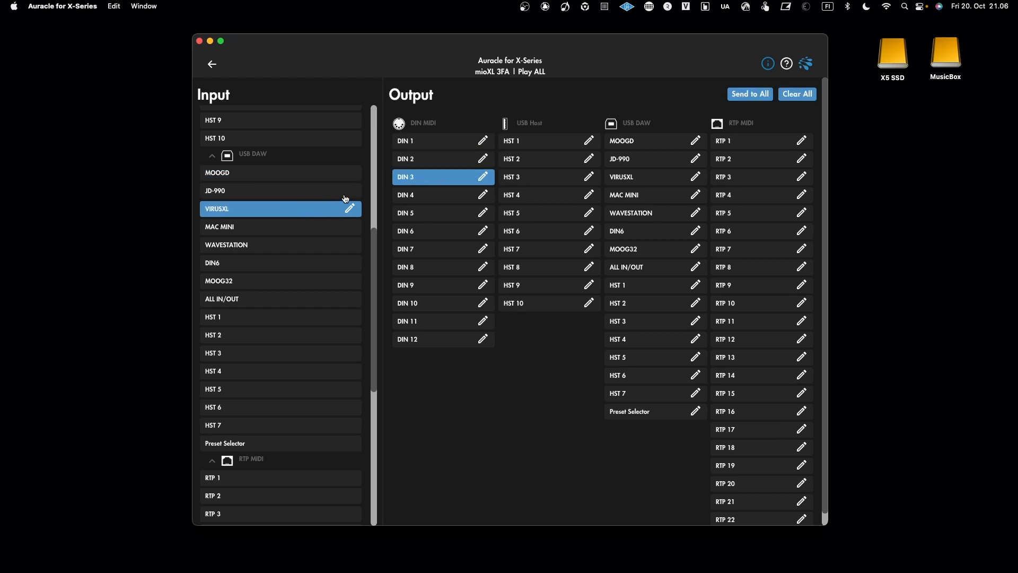
left_click(308, 247)
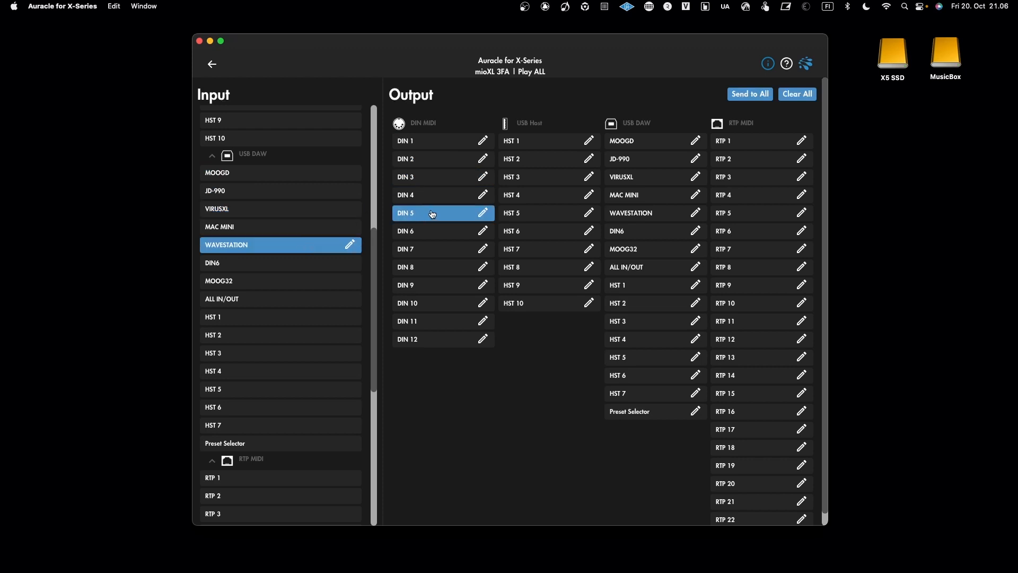
left_click(317, 283)
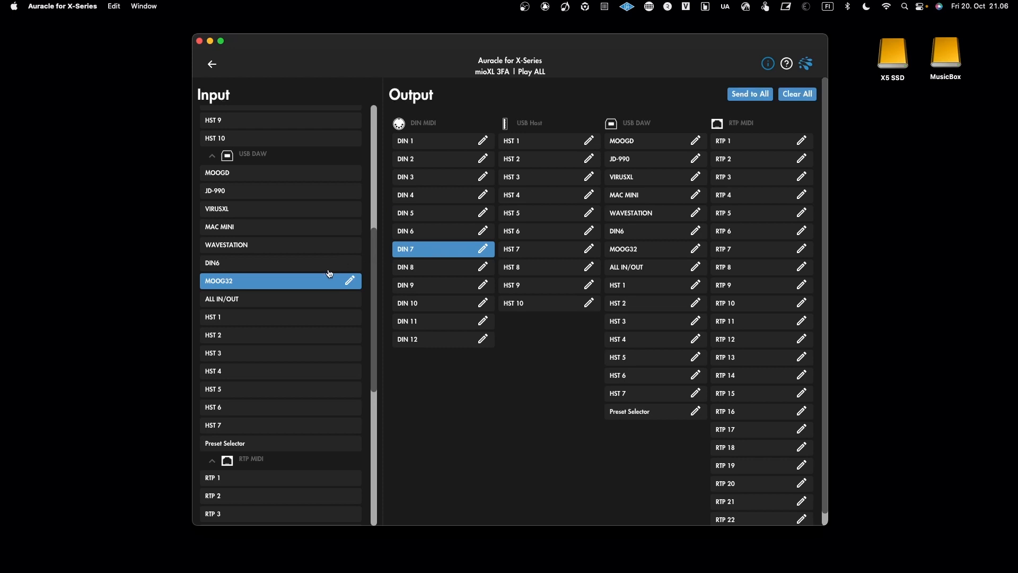
scroll(330, 274, "up", 3)
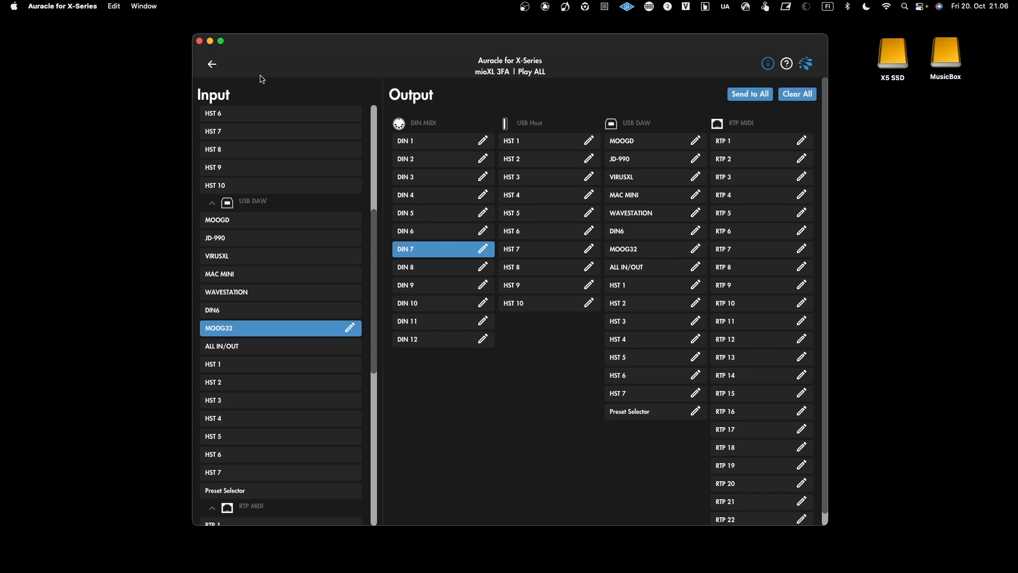
left_click(212, 64)
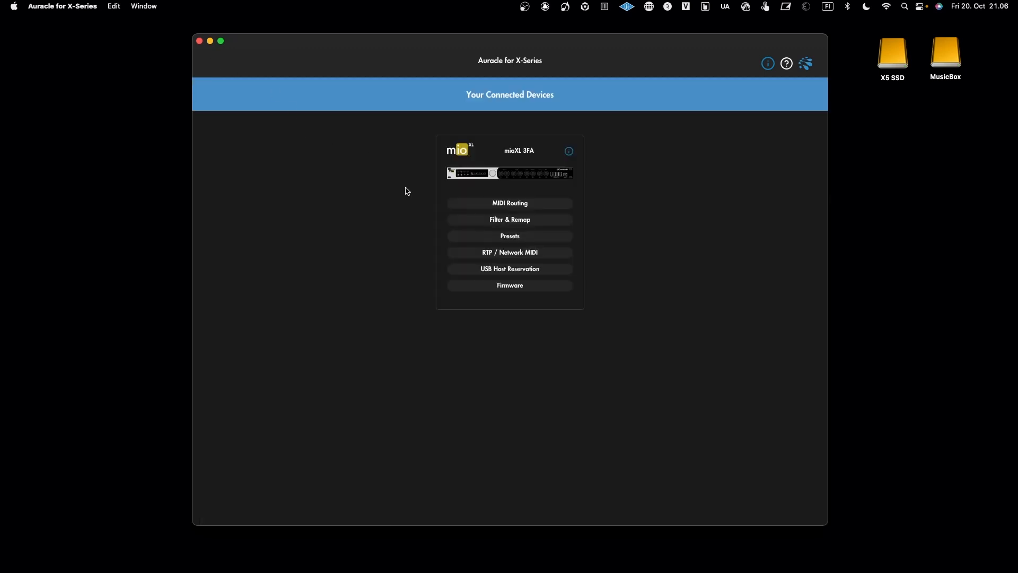
Step: Review the mioXL's filter settings for the USB DAW port MOOGD on both input and output, and return to the connected devices
left_click(483, 220)
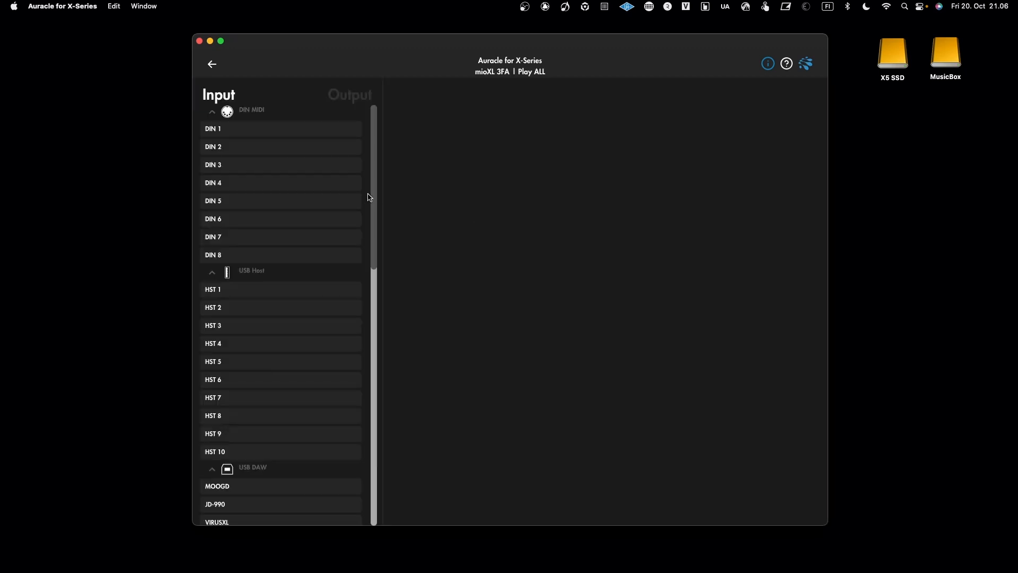
scroll(315, 318, "down", 5)
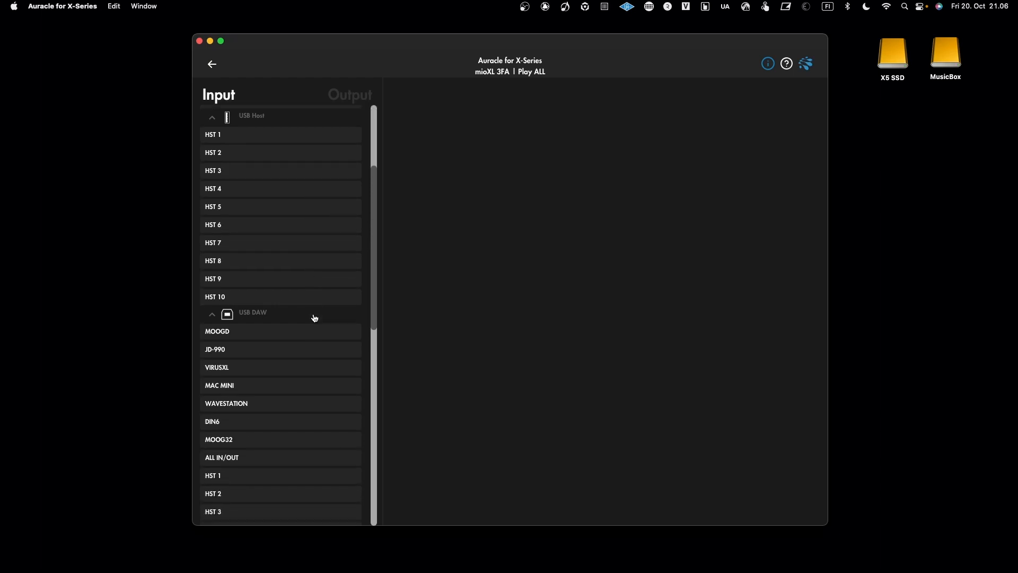
left_click(307, 327)
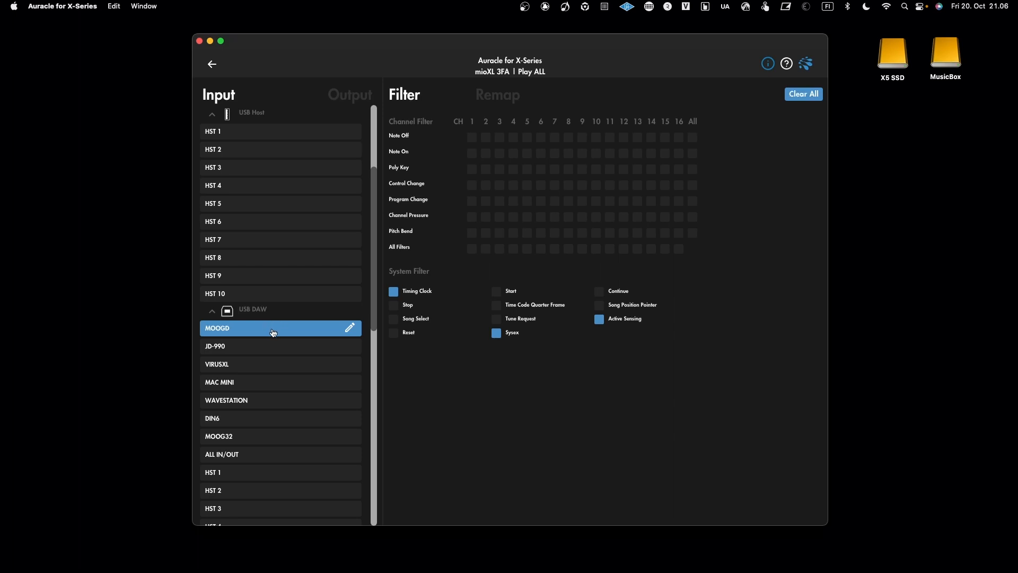
left_click(360, 101)
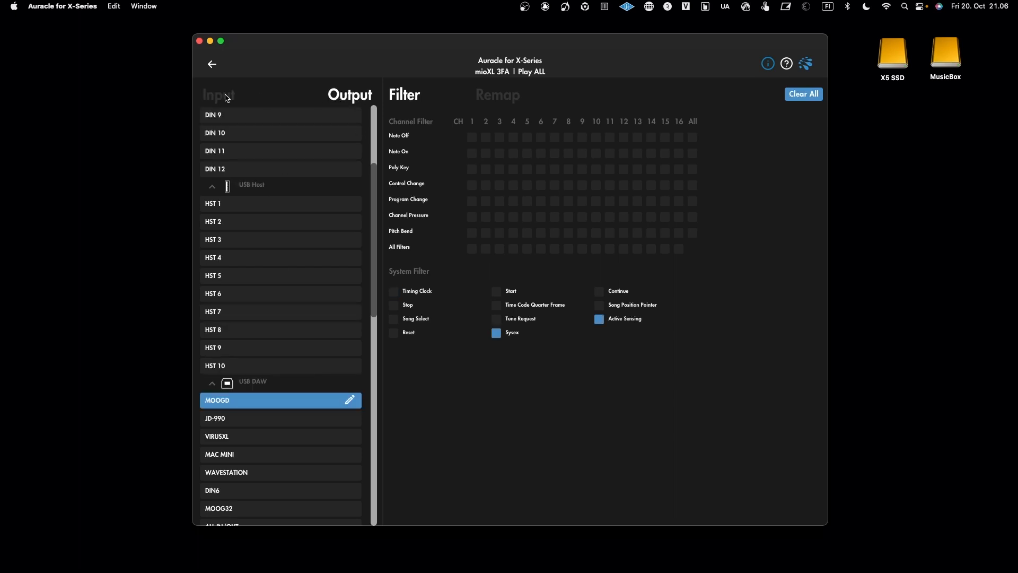
left_click(206, 96)
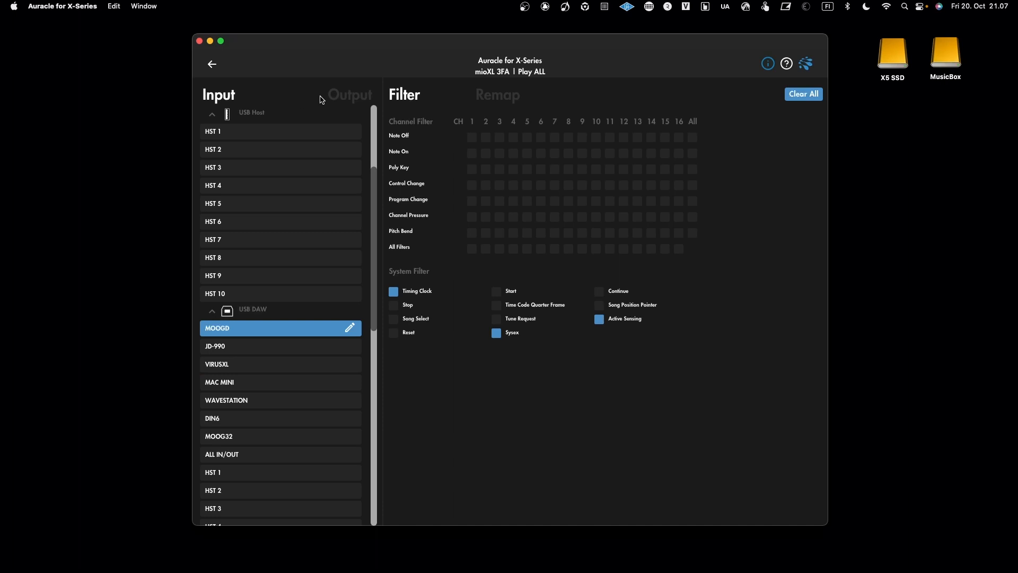
left_click(213, 65)
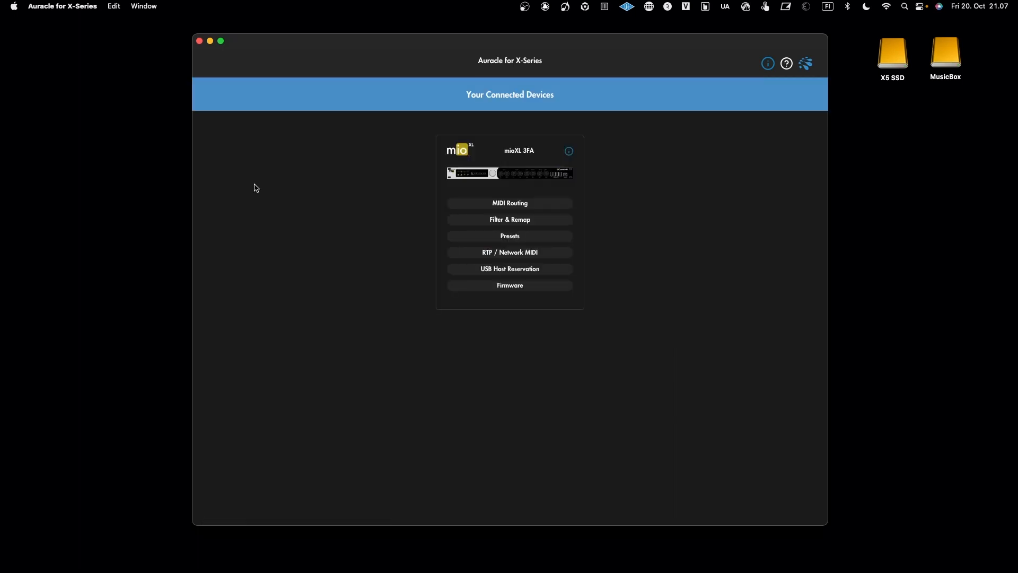
Step: Switch to SSL 360° and move its window slightly up and to the left to view the connected controller
key("ctrl+Right")
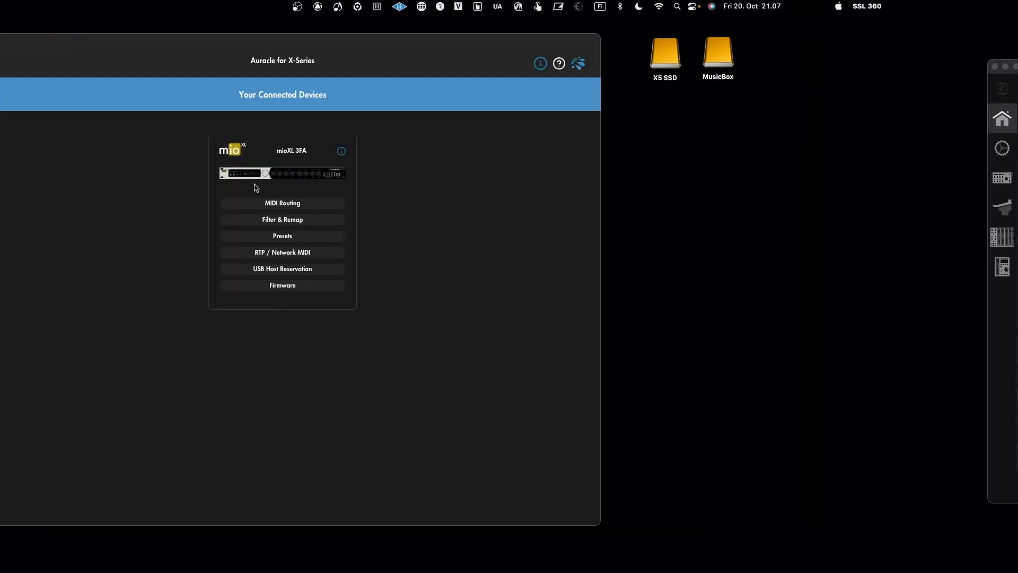
left_click_drag(329, 72, 297, 62)
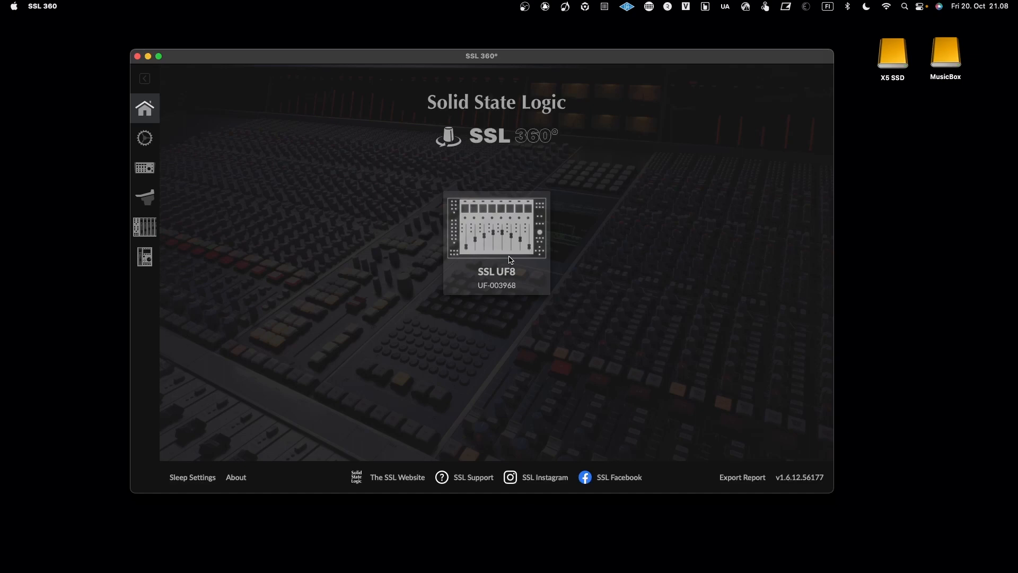
Step: Switch to Ableton Live, open its settings, and review the Audio page followed by the Link, Tempo and MIDI page
key("ctrl+Right")
key("ctrl+Right")
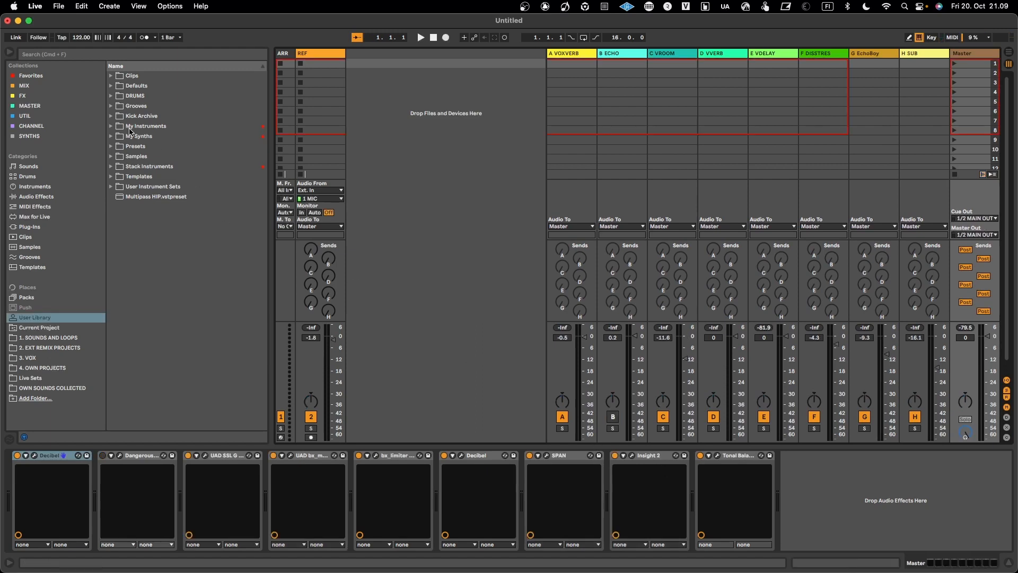
left_click(35, 7)
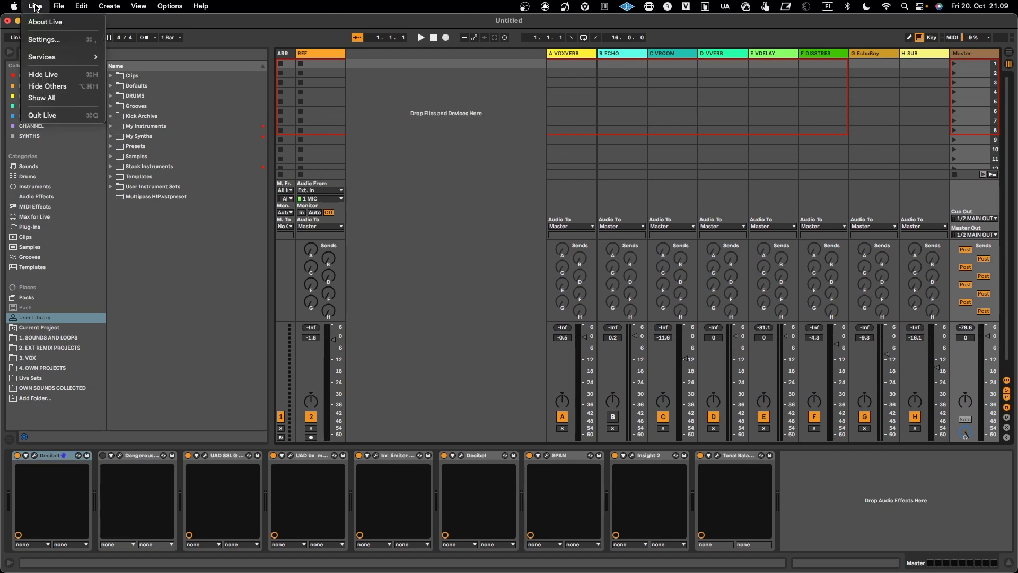
left_click(37, 41)
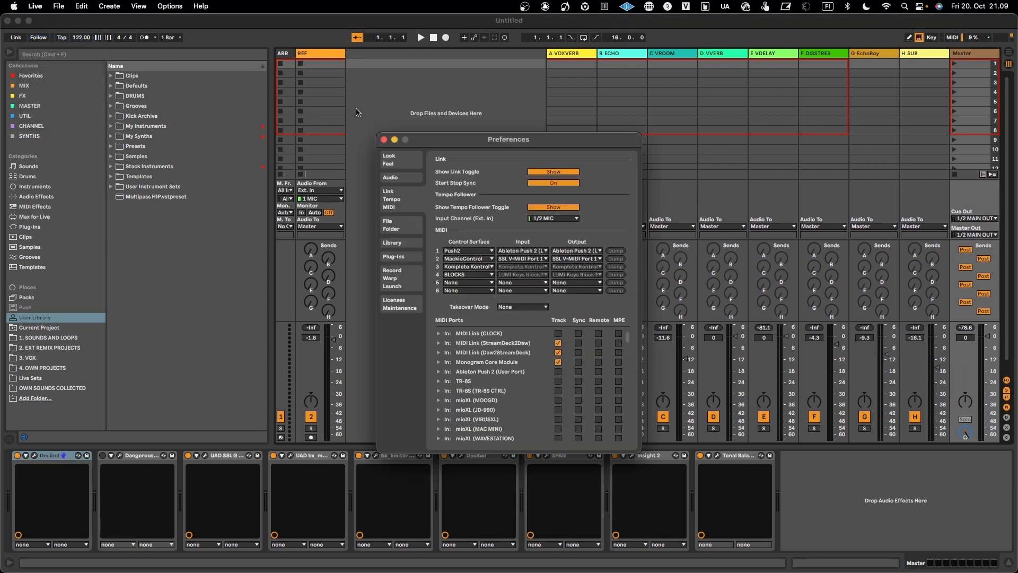
left_click_drag(427, 139, 409, 80)
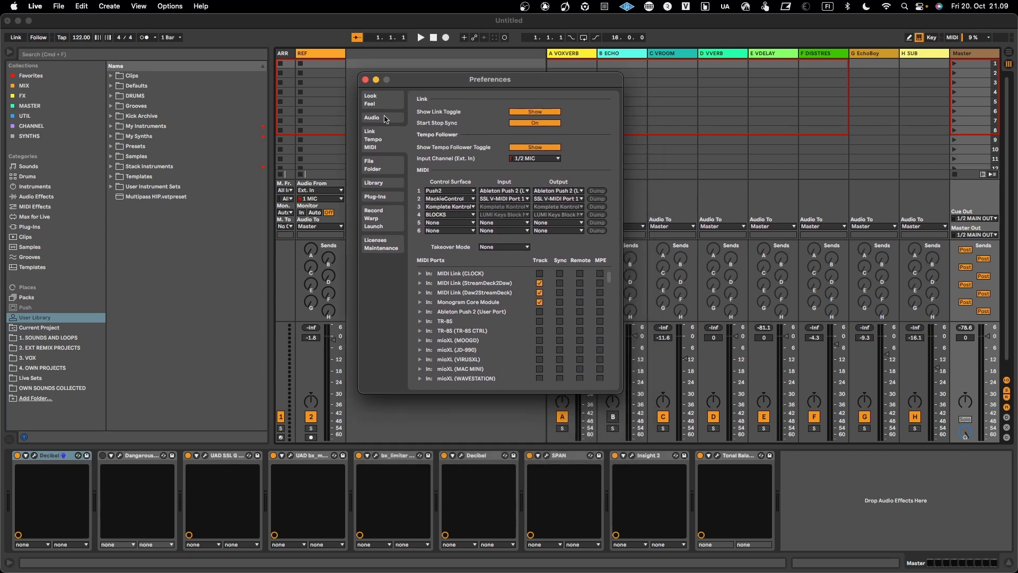
left_click(378, 118)
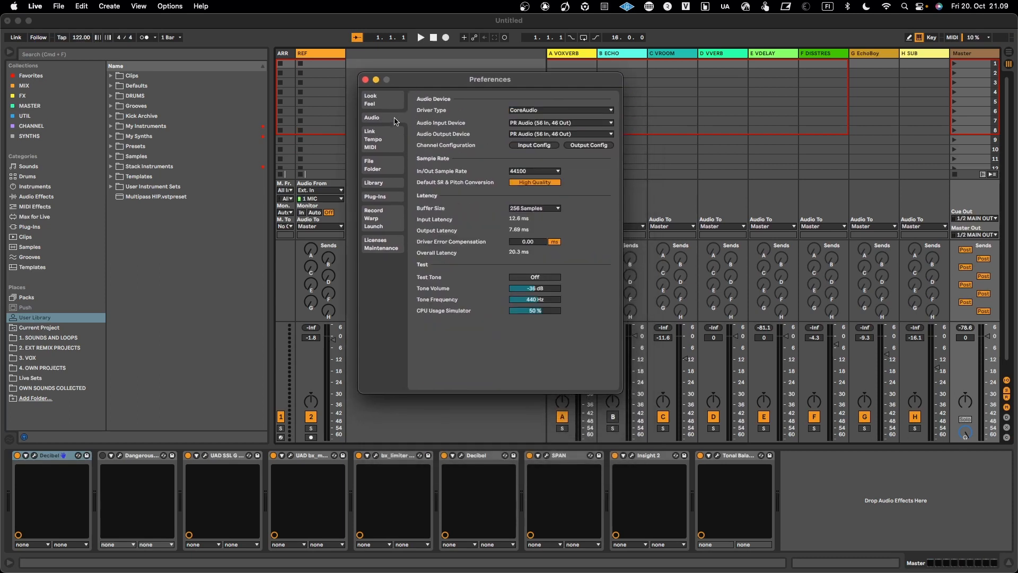
left_click(381, 142)
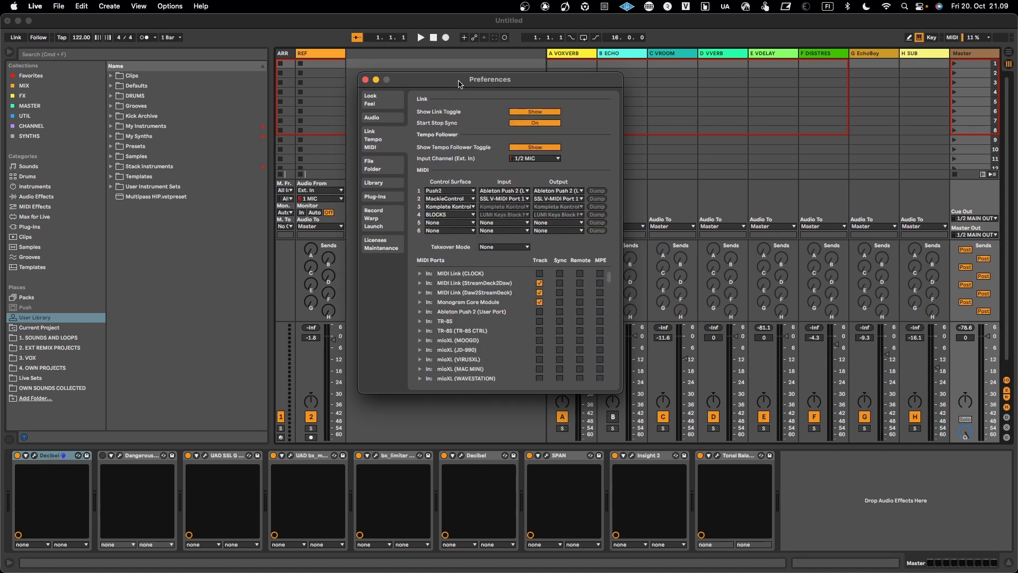
Step: Move the Preferences window slightly up and examine the Track, Sync, Remote and MPE settings of the MIDI input ports through the V-Control entries
left_click_drag(458, 83, 445, 76)
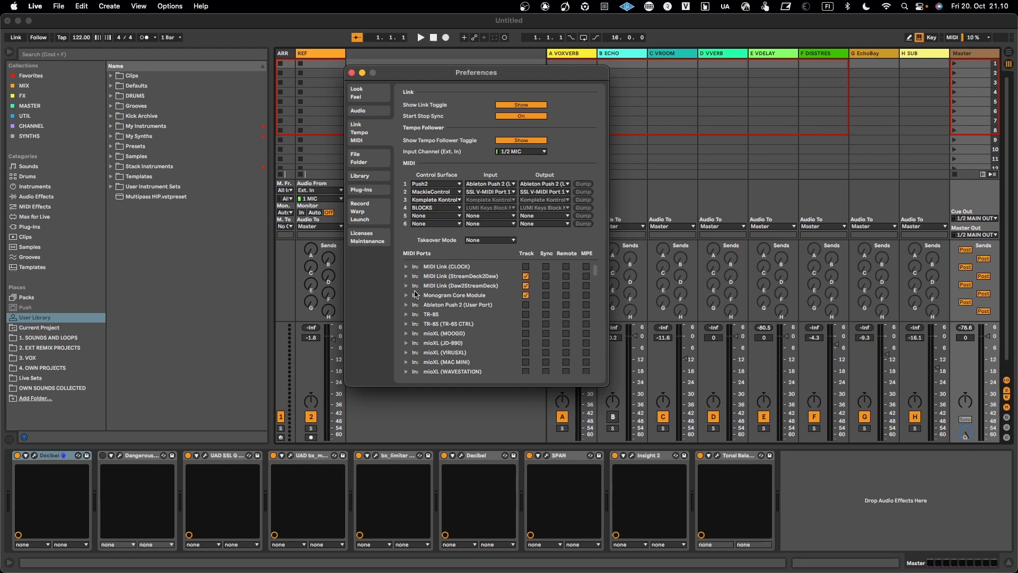
scroll(484, 295, "down", 3)
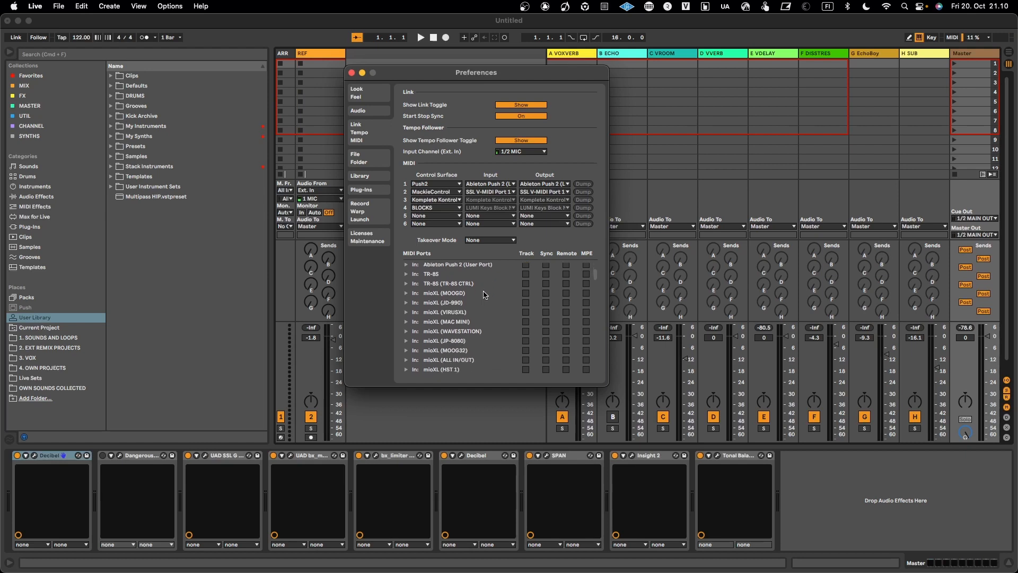
scroll(484, 295, "down", 10)
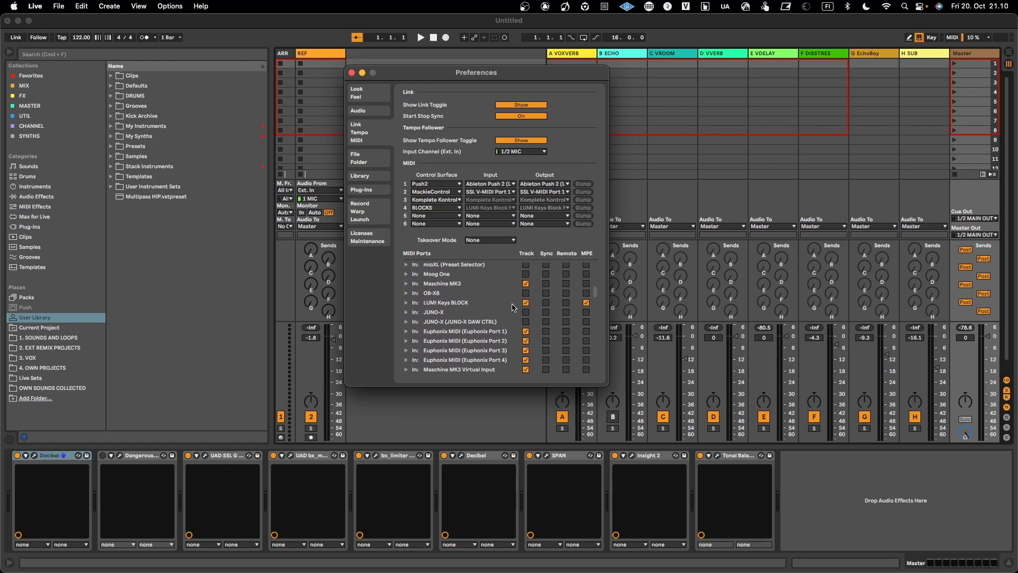
scroll(499, 310, "down", 1)
scroll(498, 310, "down", 3)
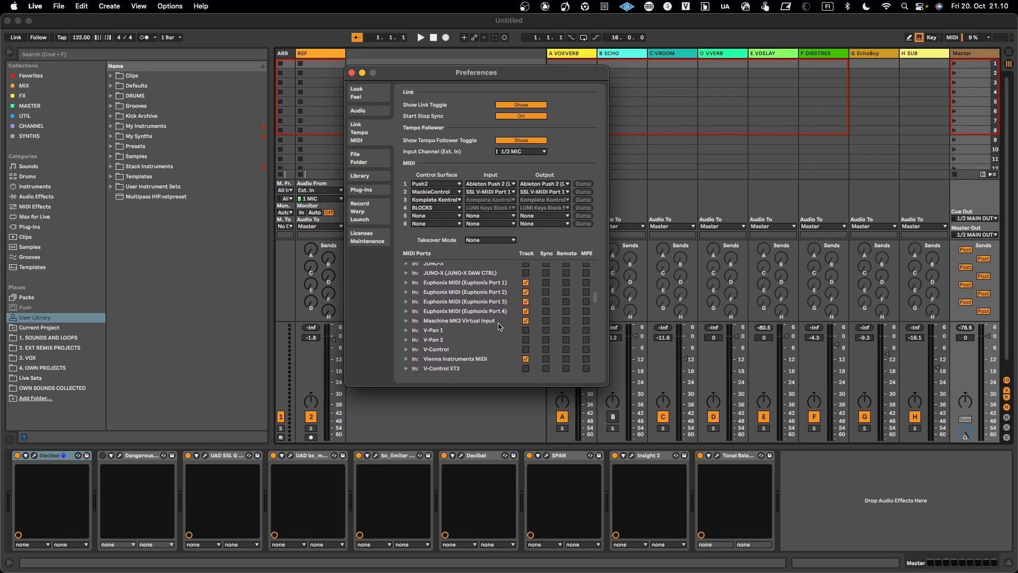
scroll(502, 326, "down", 4)
scroll(504, 326, "down", 1)
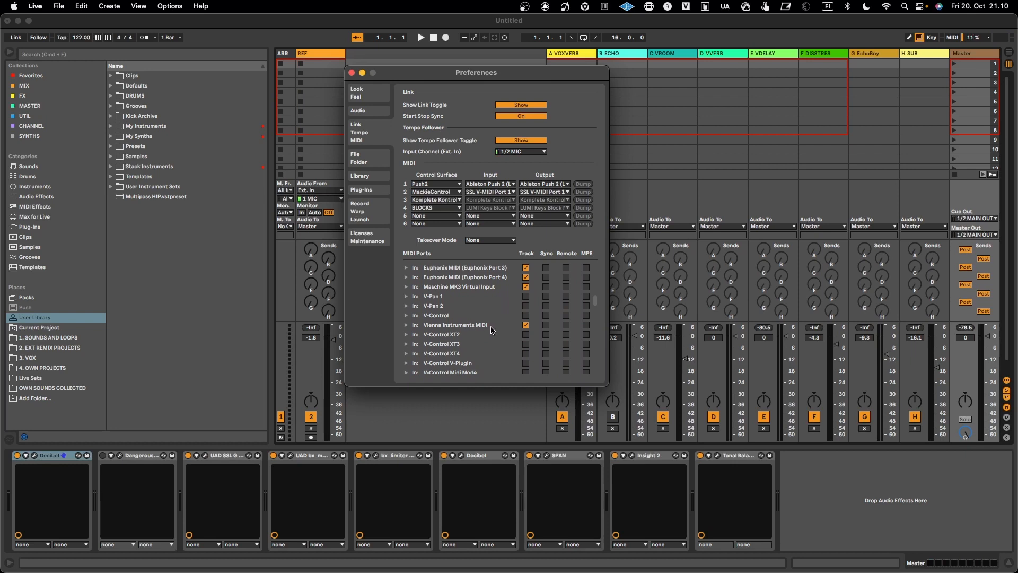
scroll(492, 330, "up", 10)
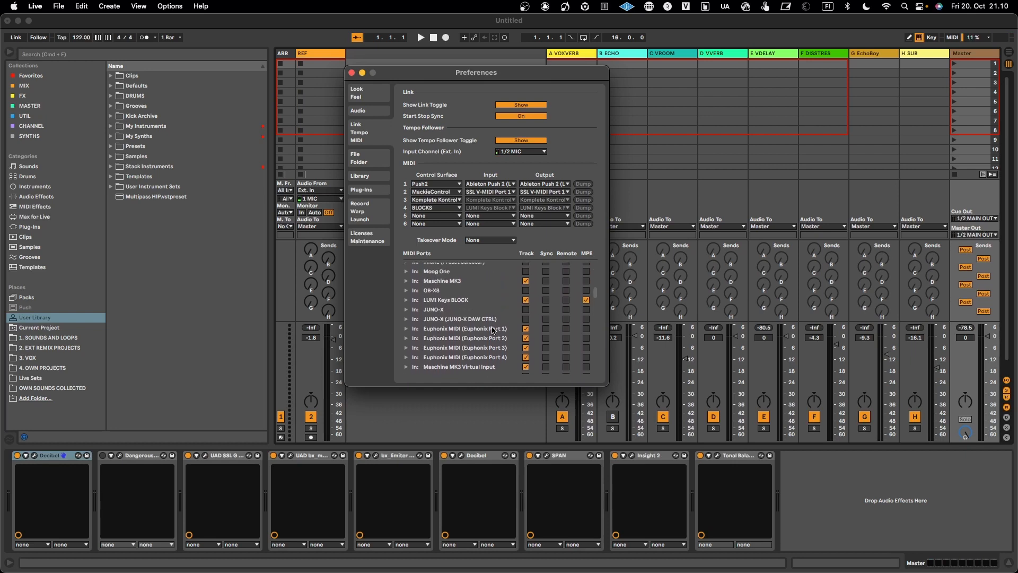
scroll(492, 330, "up", 10)
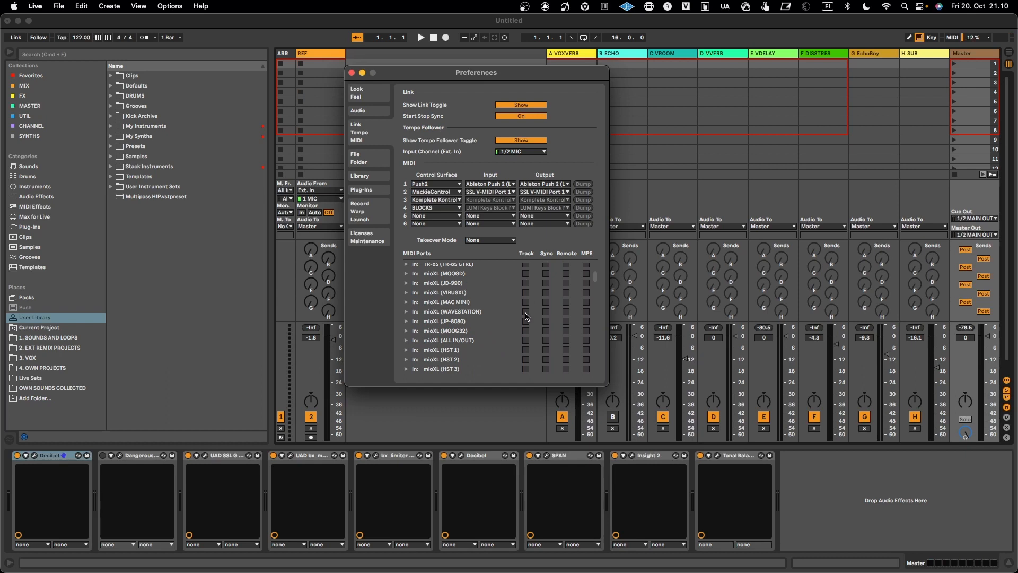
Step: Examine the input settings of Maschine MK3, LUMI Keys BLOCK and the Euphonix ports, and continue to the first MIDI output ports
scroll(502, 346, "down", 5)
scroll(503, 346, "down", 2)
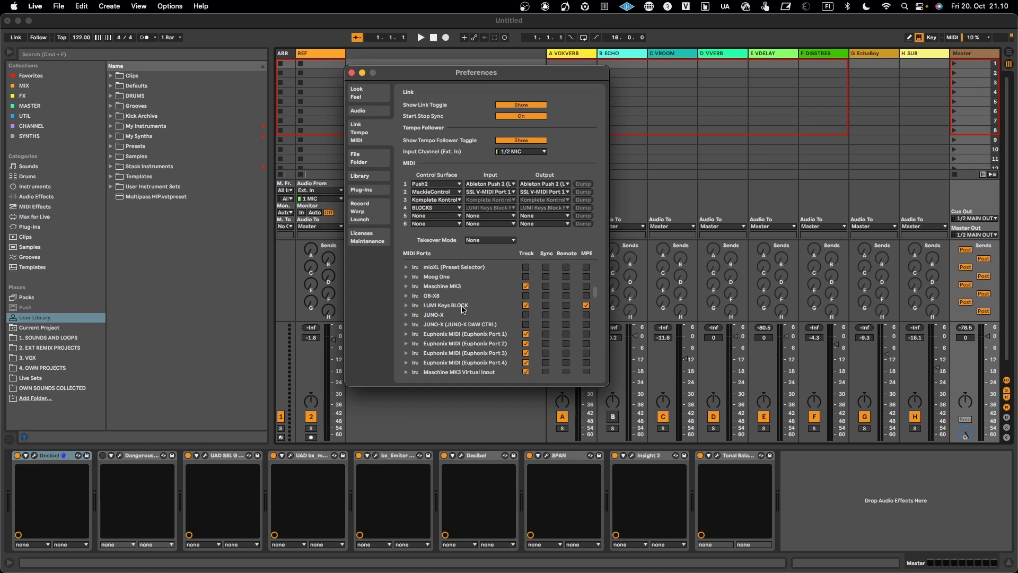
scroll(462, 309, "down", 1)
scroll(461, 310, "up", 1)
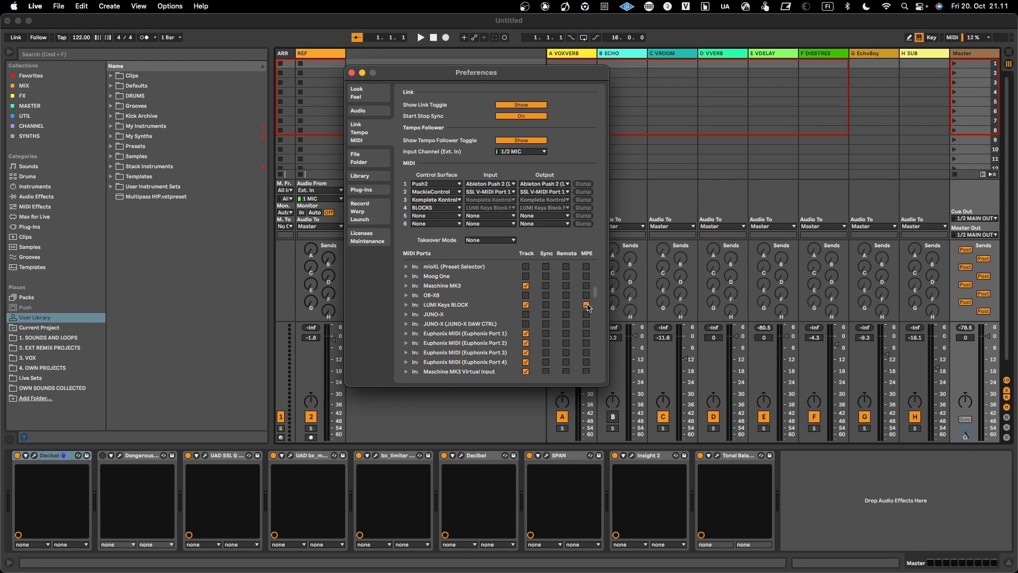
scroll(588, 307, "down", 10)
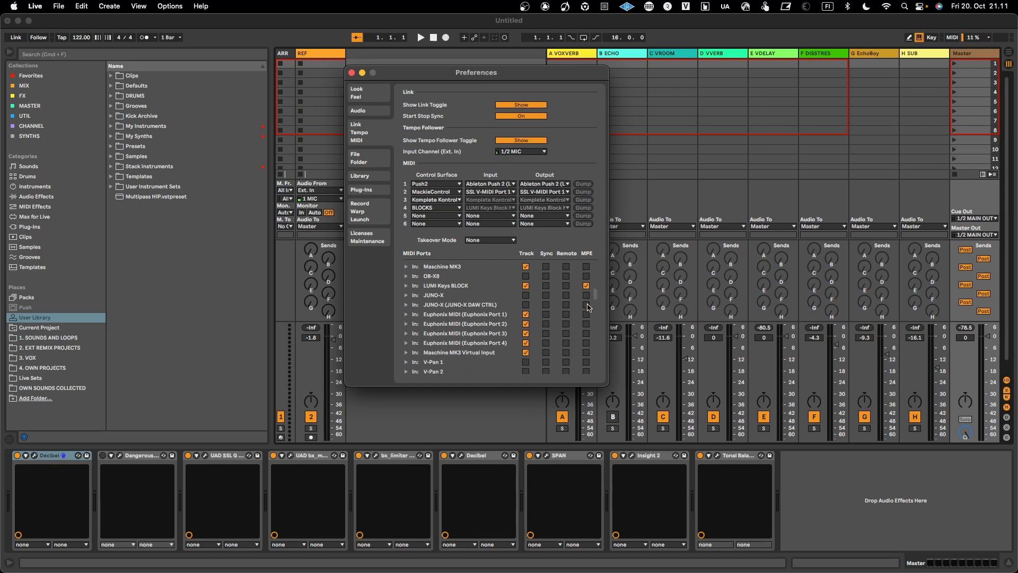
scroll(587, 308, "down", 10)
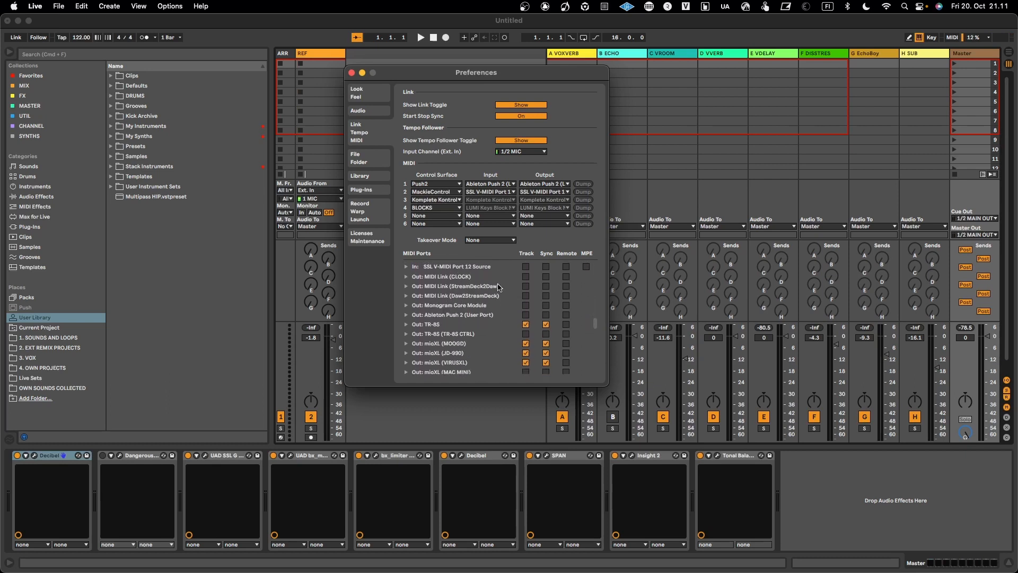
Step: Review the Track and Sync settings of all MIDI output ports, toggling Sync for the TR-8S output off and back on
scroll(444, 302, "down", 2)
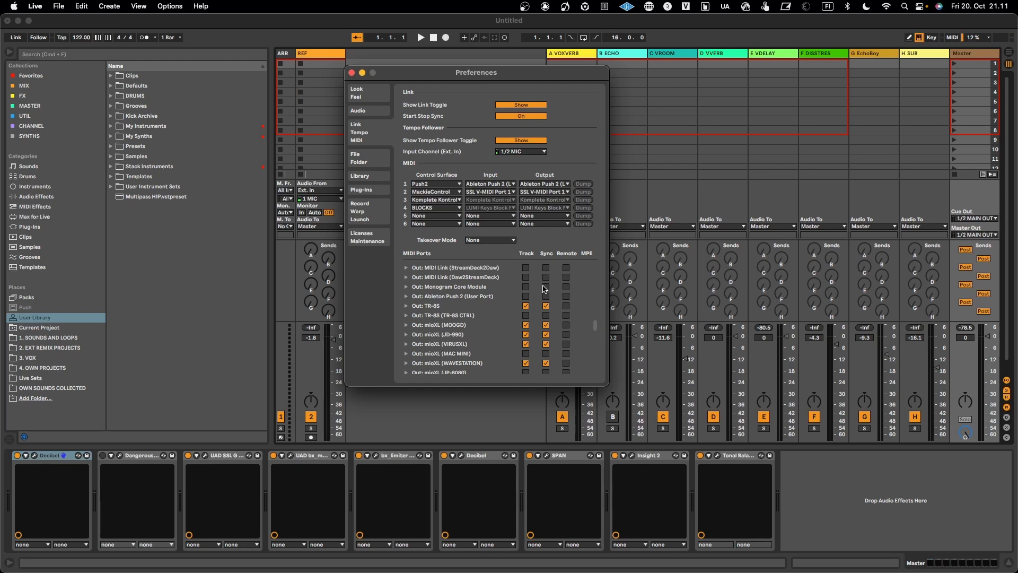
left_click(545, 306)
left_click(546, 306)
scroll(525, 324, "down", 2)
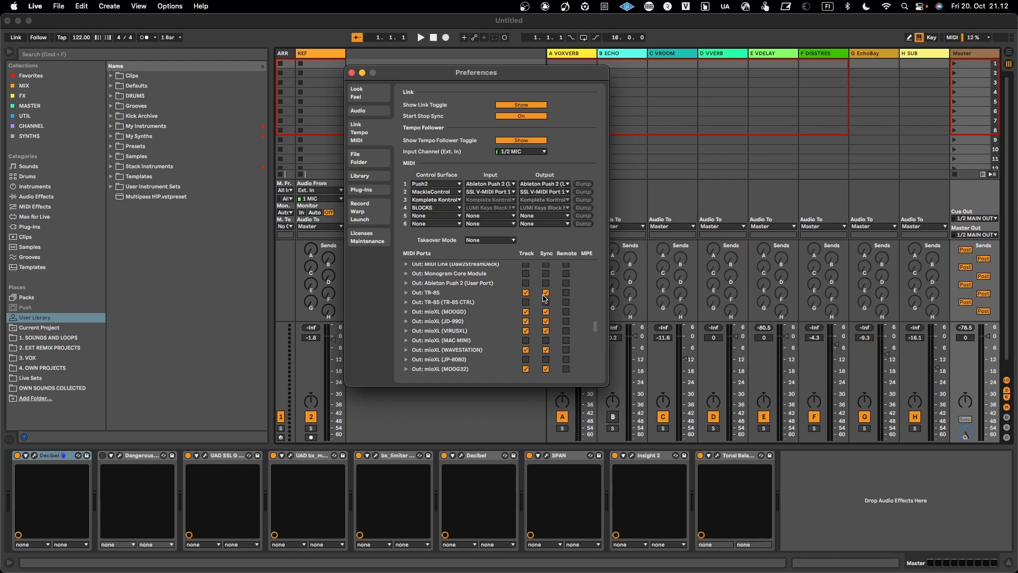
scroll(546, 336, "down", 2)
scroll(547, 343, "down", 9)
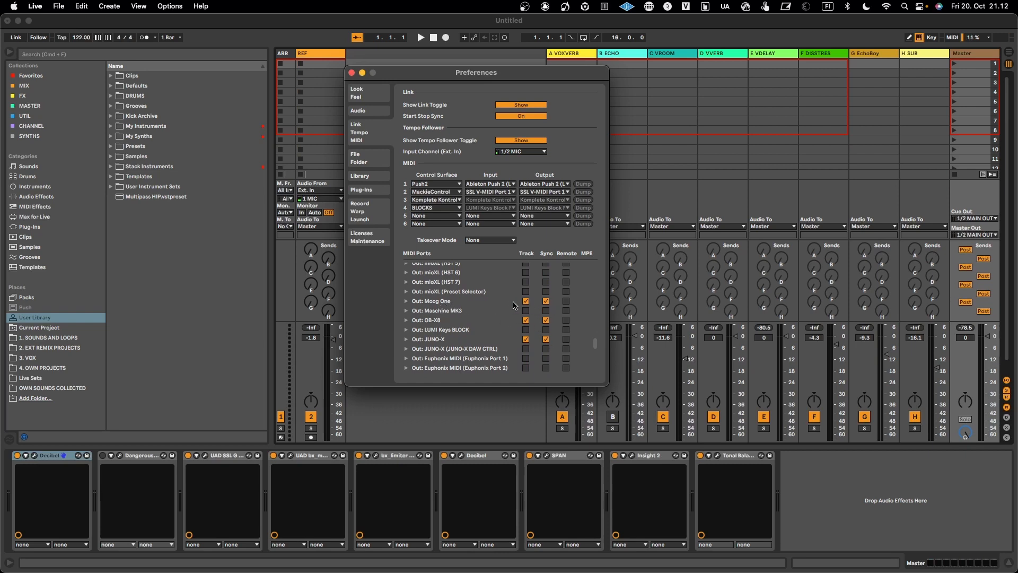
scroll(540, 355, "down", 6)
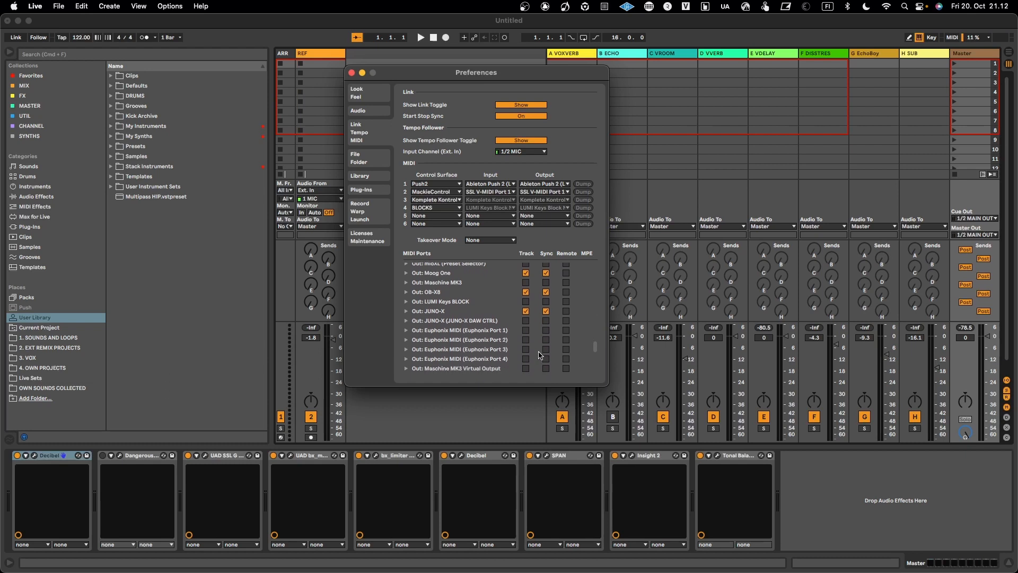
scroll(540, 355, "down", 8)
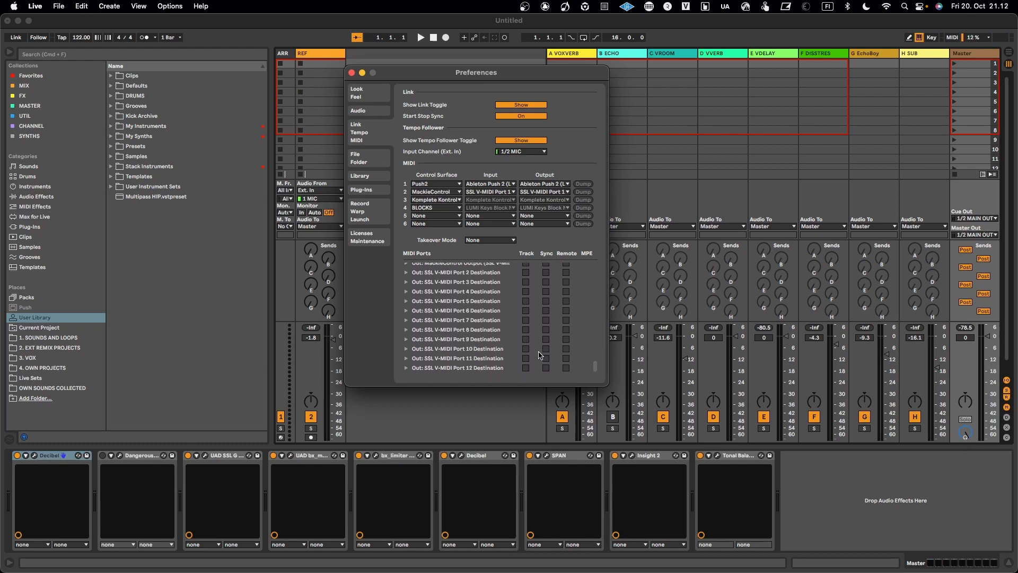
Step: Compare the enabled MIDI input ports with the output ports and return to the start of the MIDI port list
scroll(539, 355, "up", 15)
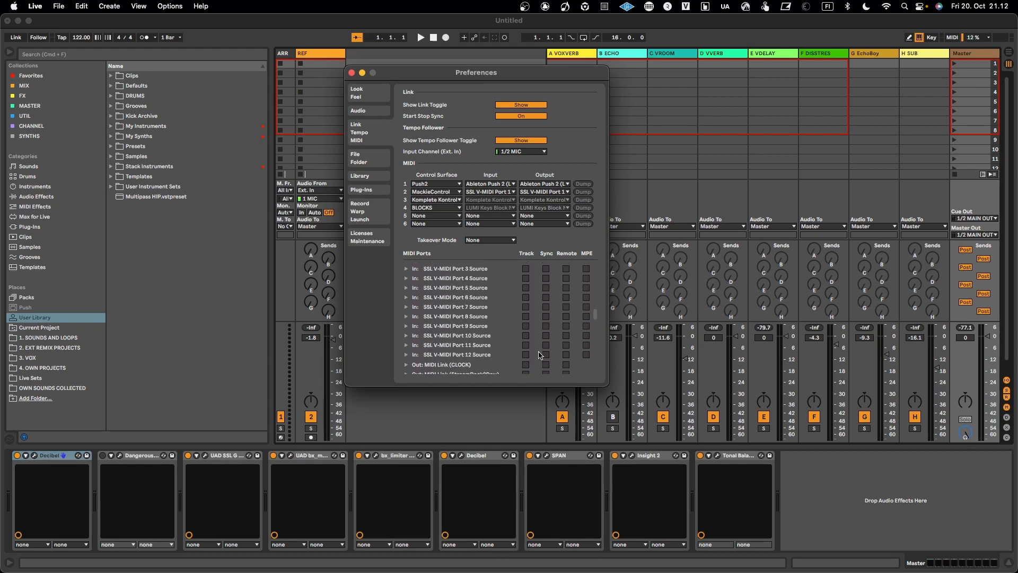
scroll(540, 356, "up", 6)
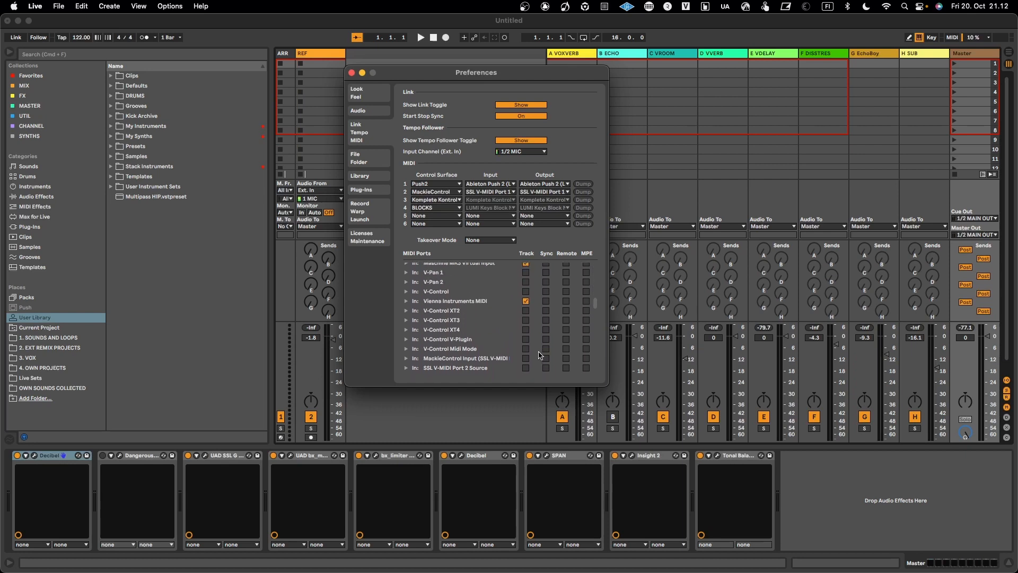
scroll(540, 355, "up", 8)
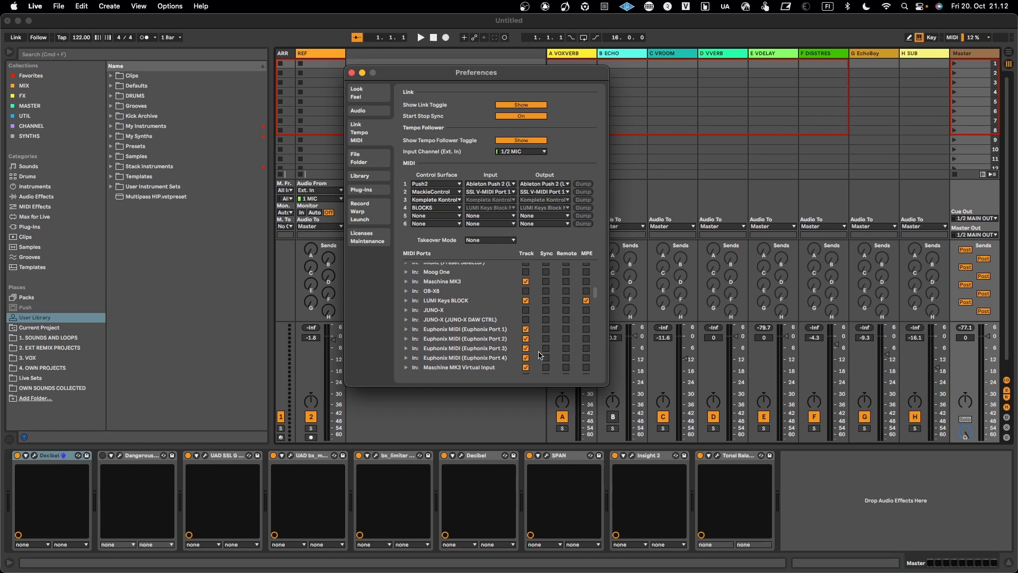
scroll(539, 355, "down", 15)
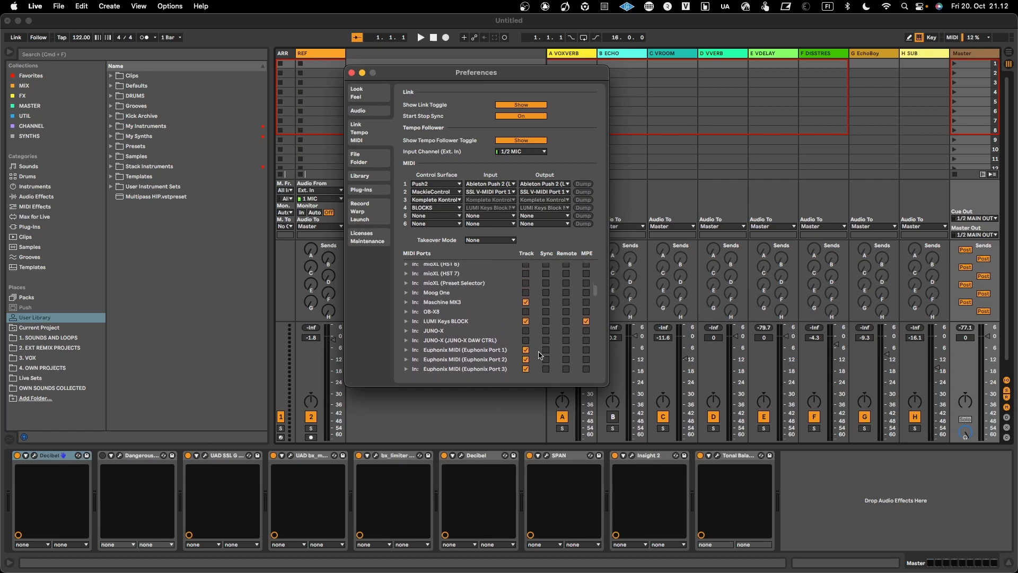
scroll(540, 355, "up", 6)
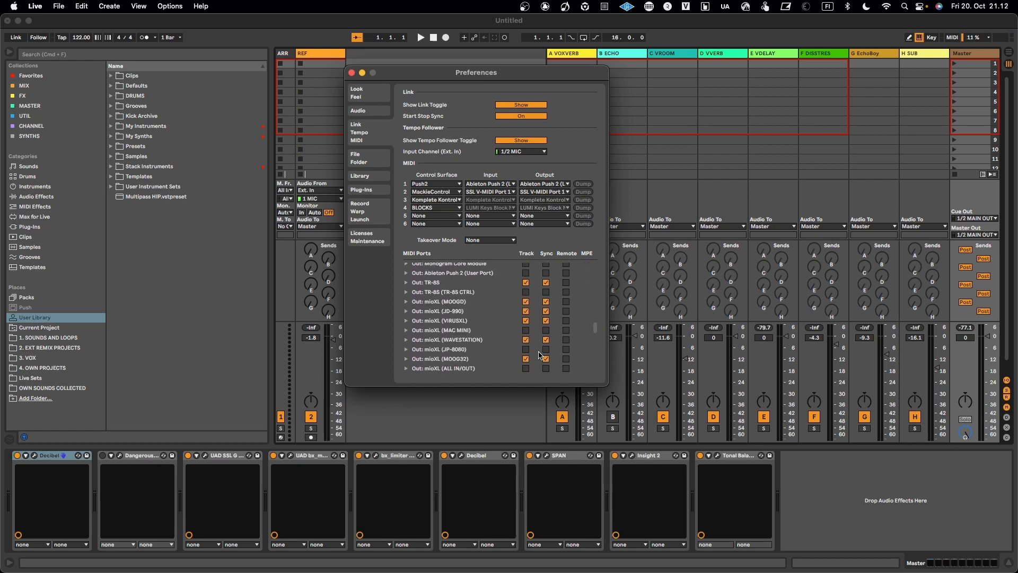
scroll(540, 355, "up", 6)
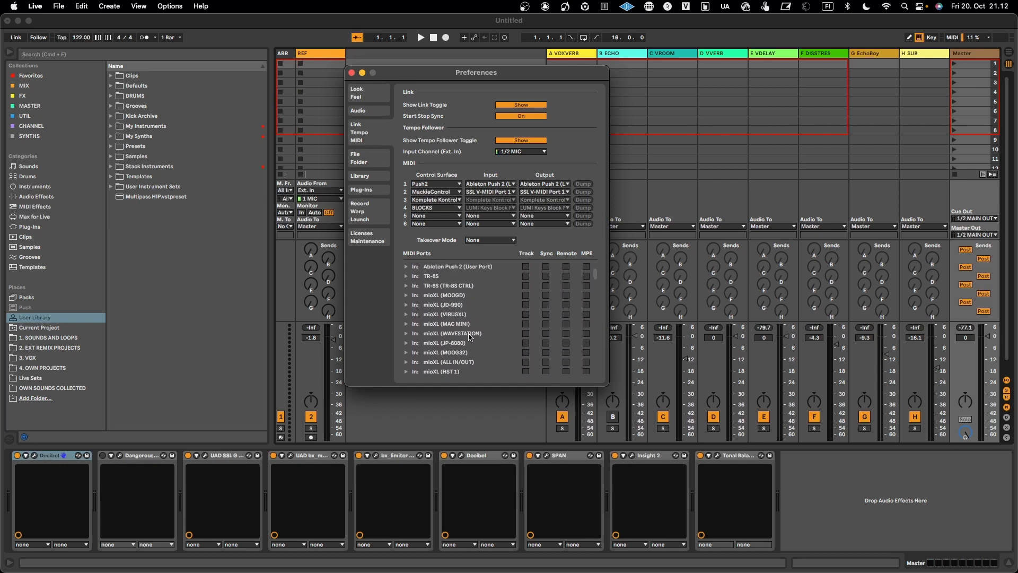
scroll(490, 320, "up", 2)
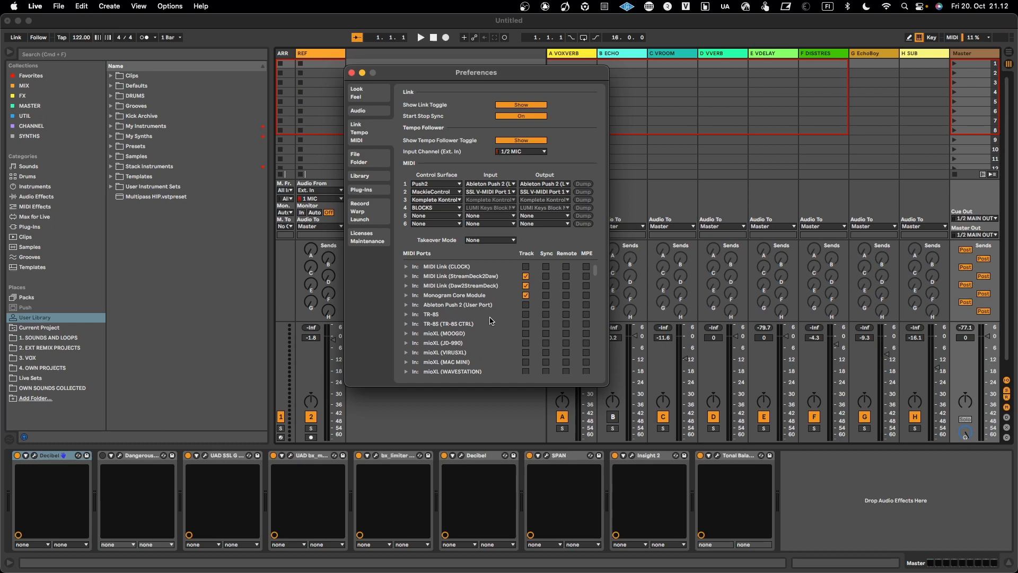
Step: Go through the whole MIDI port list once more, checking the Moog One, OB-X8 and JUNO-X outputs, and close the Preferences
scroll(490, 320, "down", 2)
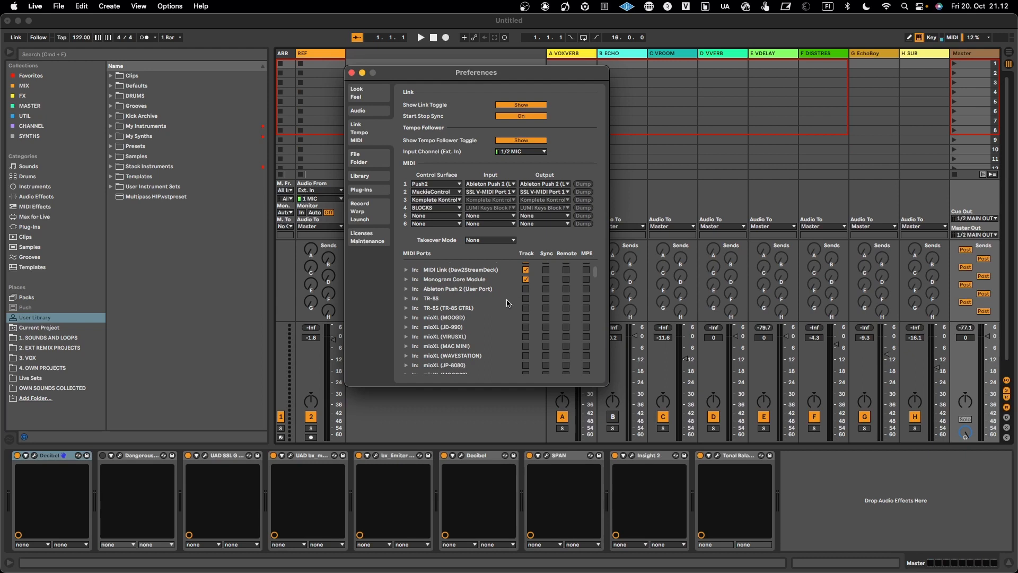
scroll(507, 304, "down", 10)
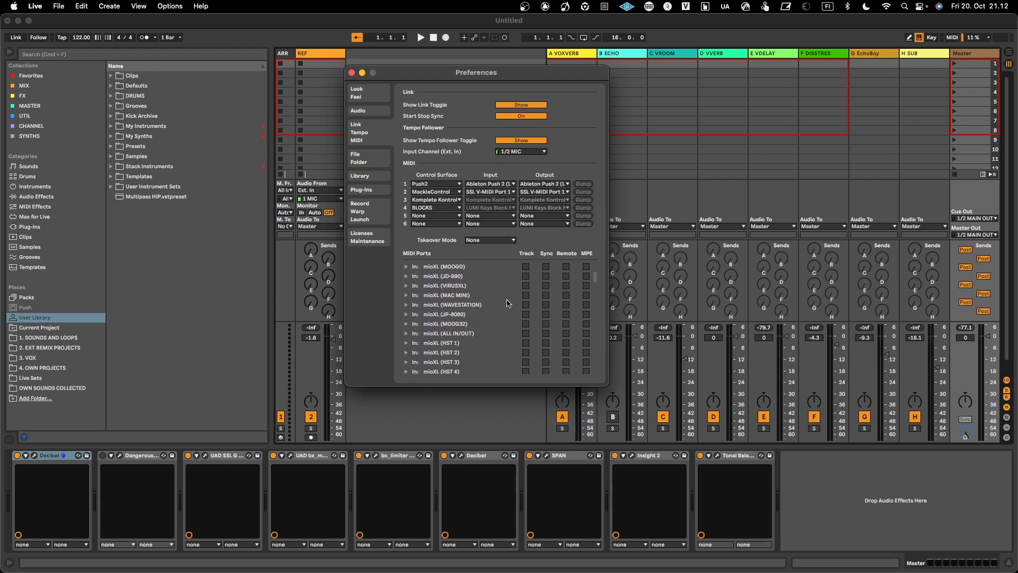
scroll(507, 304, "down", 15)
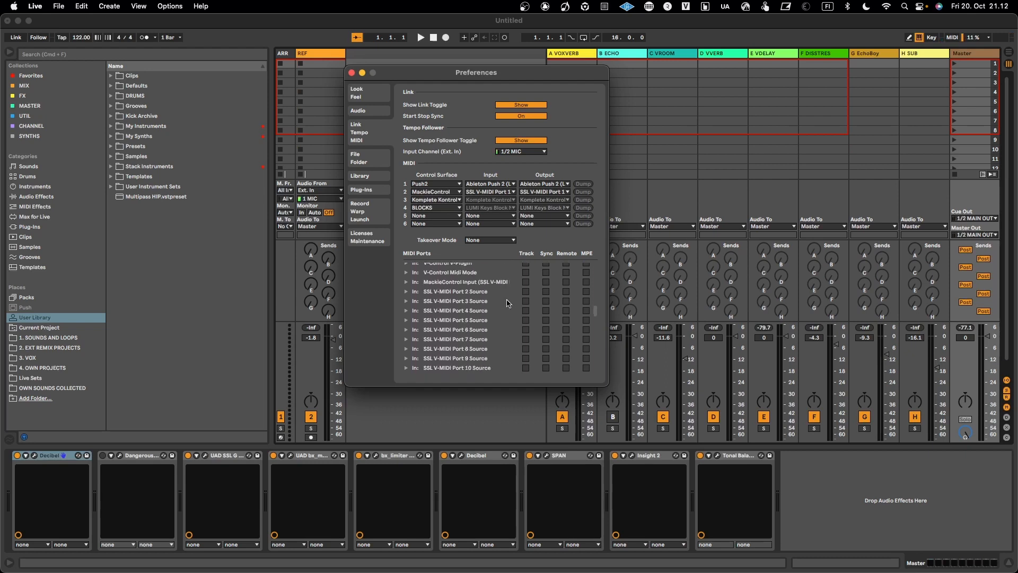
scroll(507, 303, "down", 15)
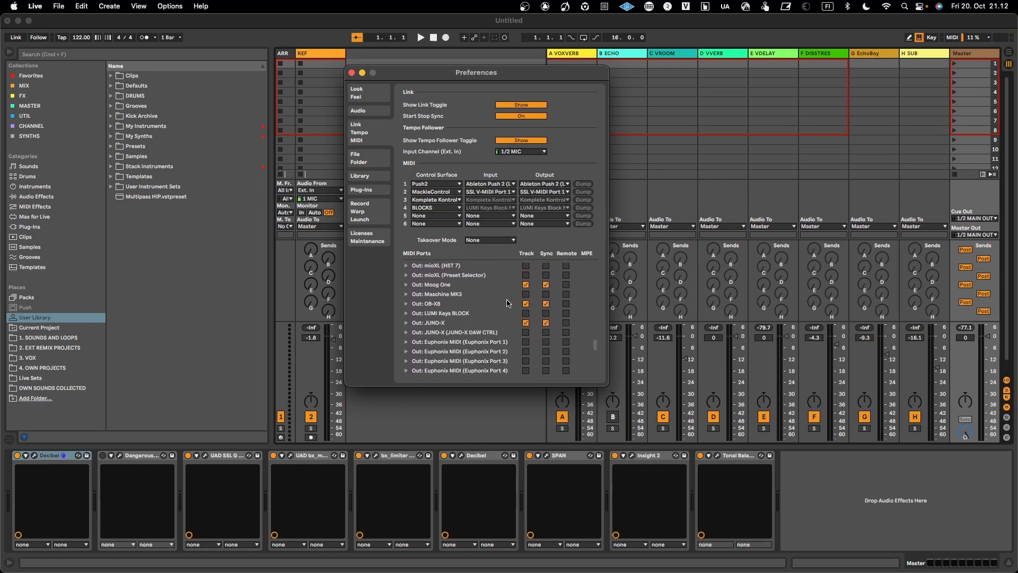
scroll(507, 303, "down", 15)
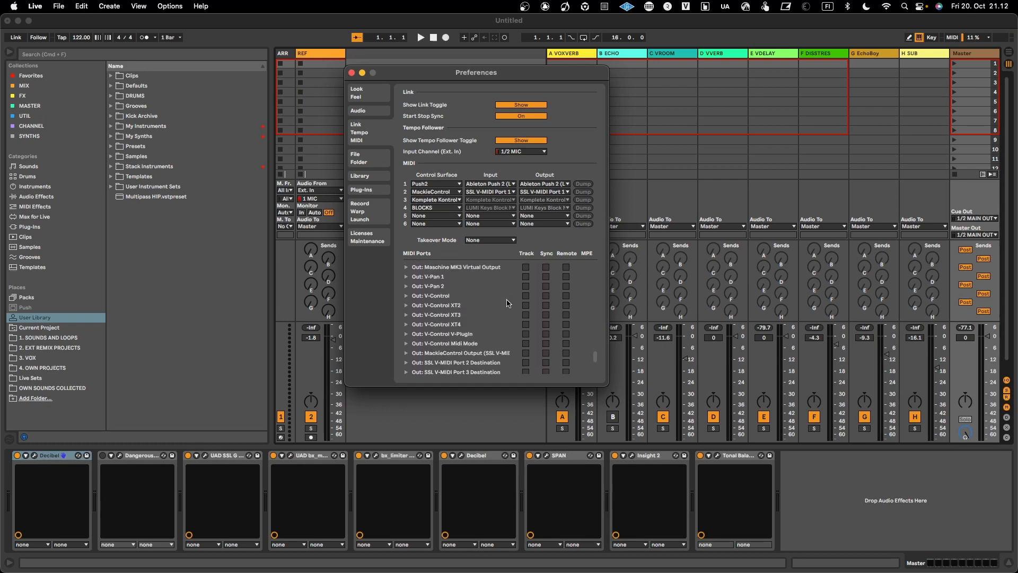
scroll(509, 303, "down", 2)
scroll(507, 304, "up", 20)
scroll(507, 304, "down", 6)
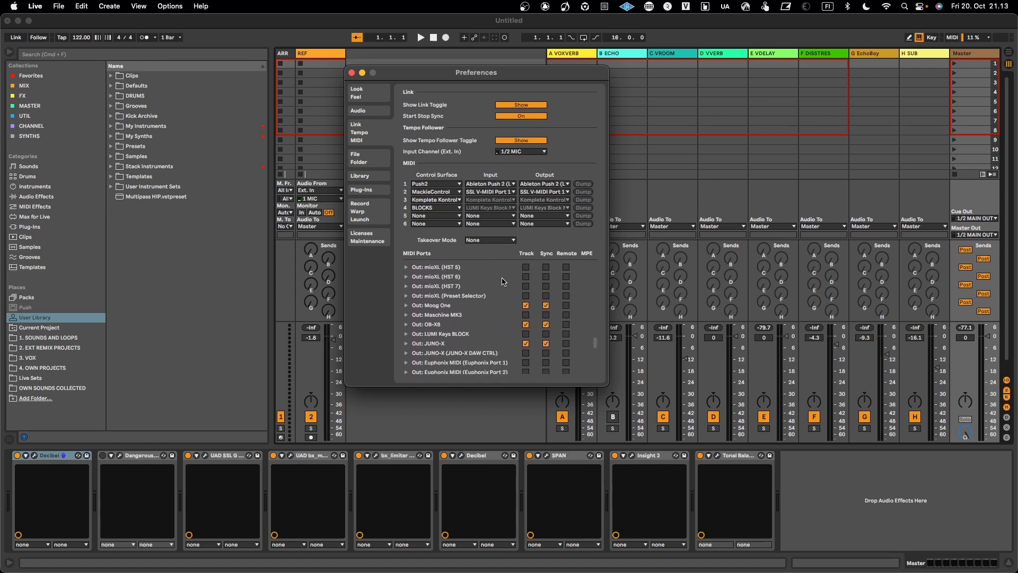
scroll(504, 282, "up", 15)
scroll(504, 281, "up", 10)
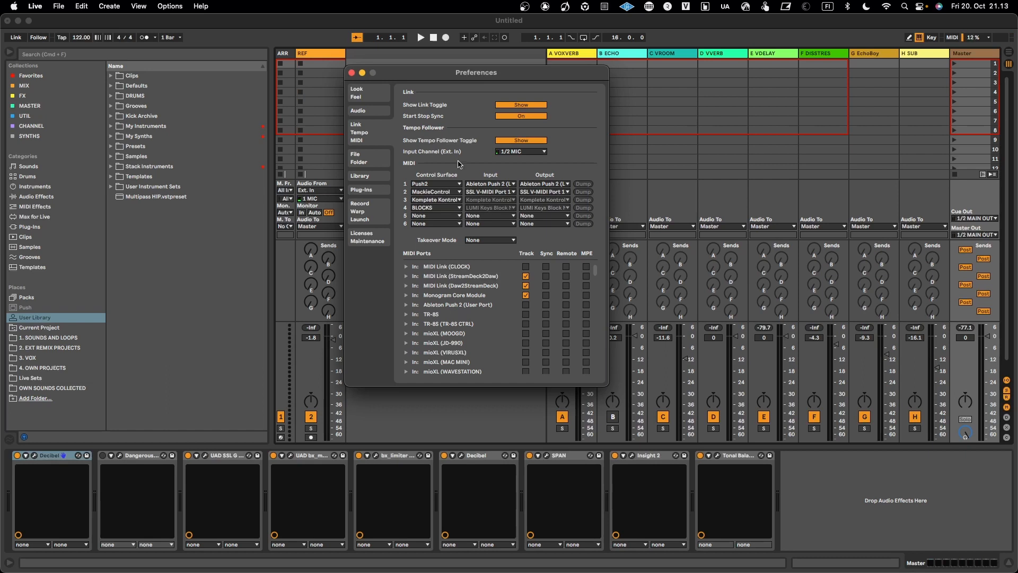
left_click(352, 74)
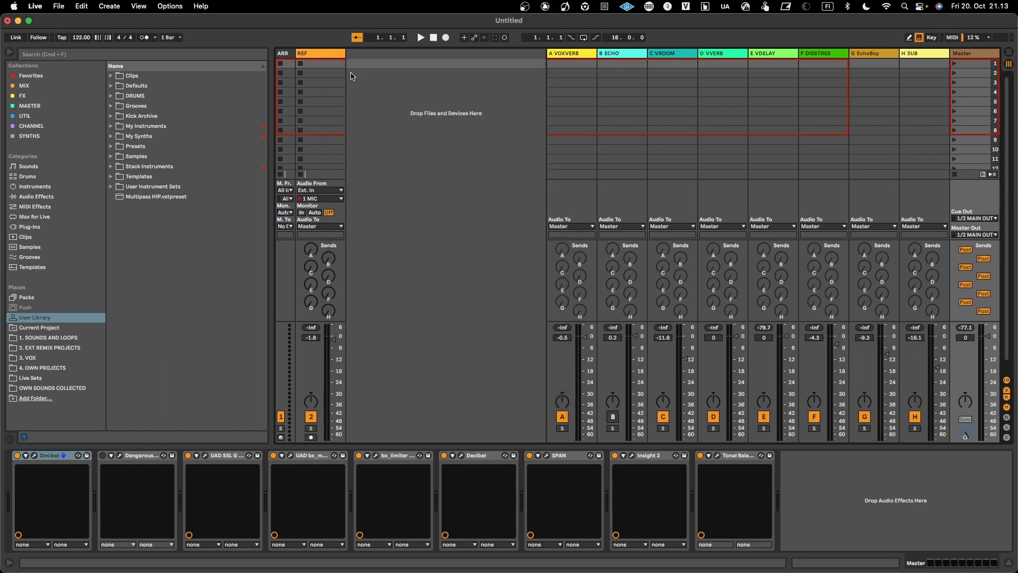
Step: Insert a MIDI track after the REF track and set its MIDI To output to JUNO-X
right_click(399, 142)
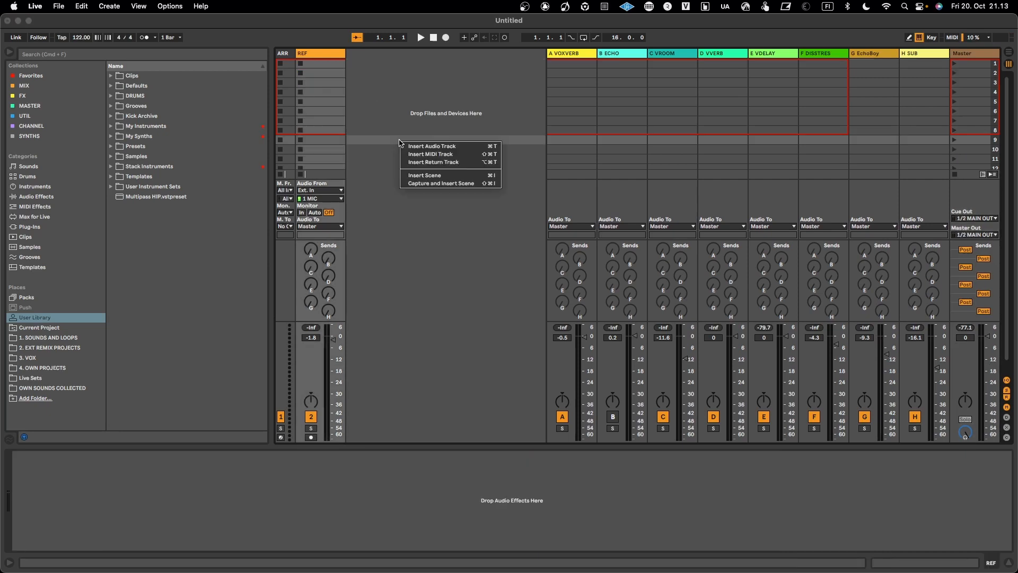
left_click(414, 158)
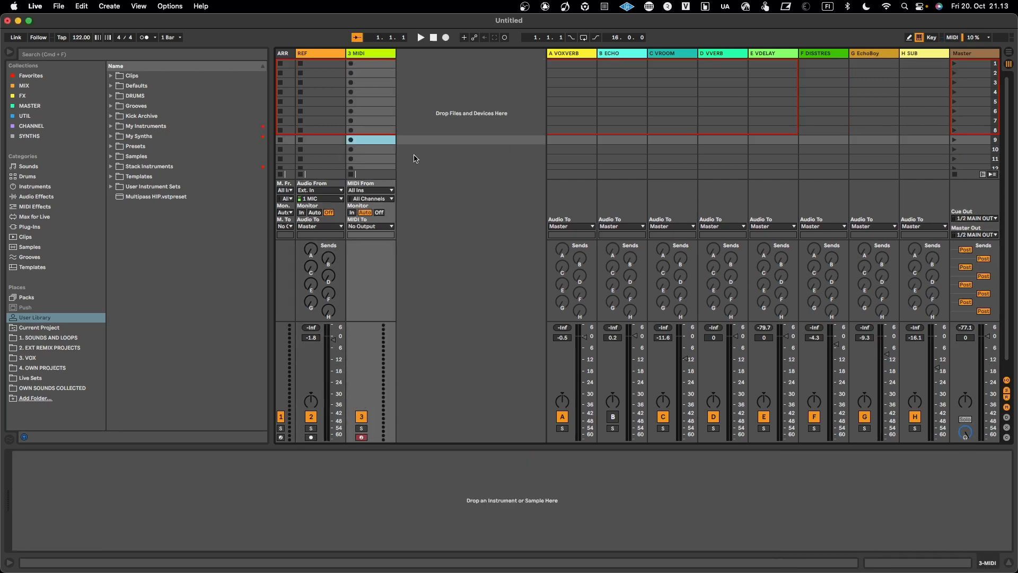
left_click(366, 227)
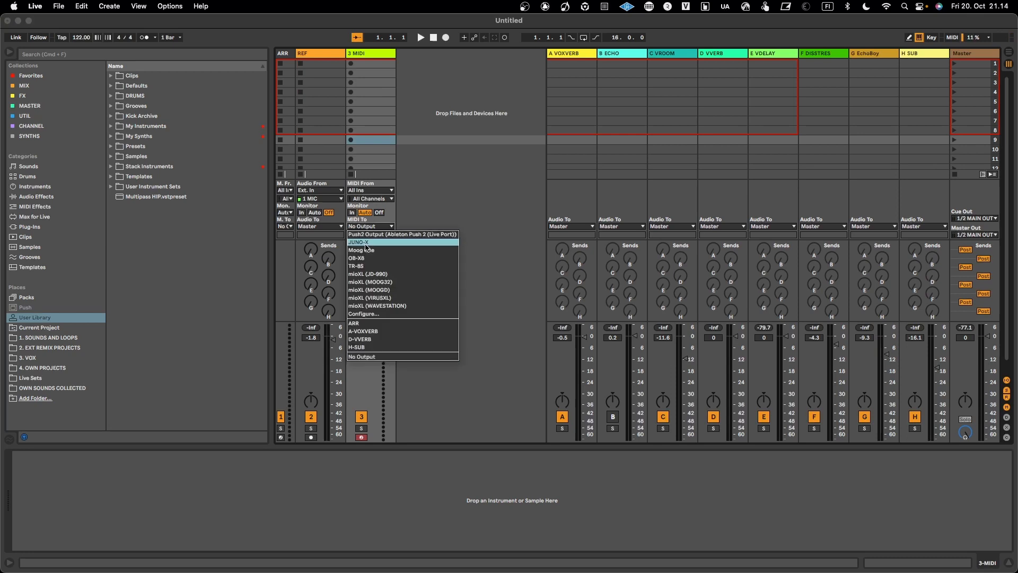
left_click(366, 242)
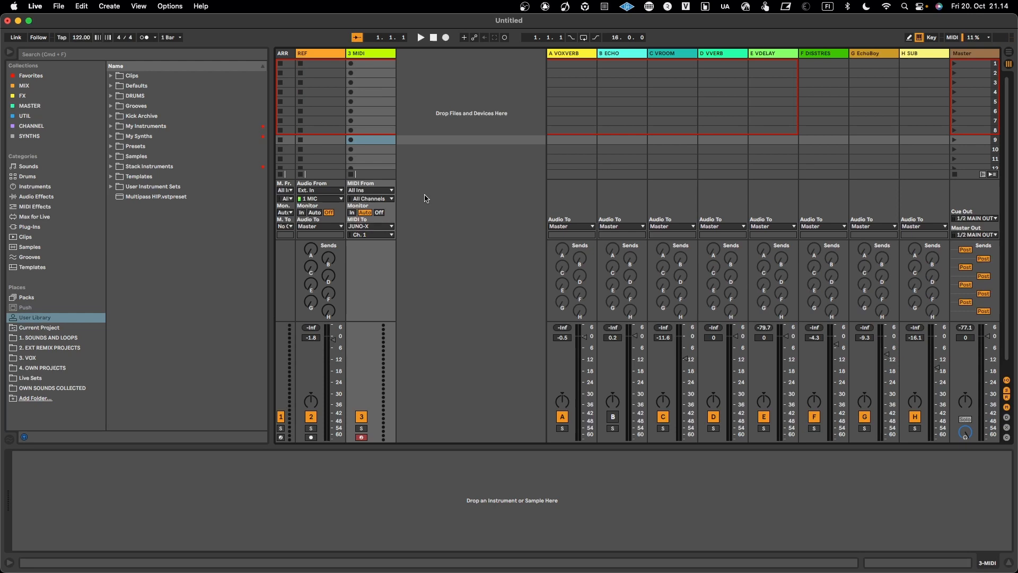
Step: Insert an audio track directly after the 3 MIDI track
left_click(388, 52)
left_click(439, 105)
right_click(439, 106)
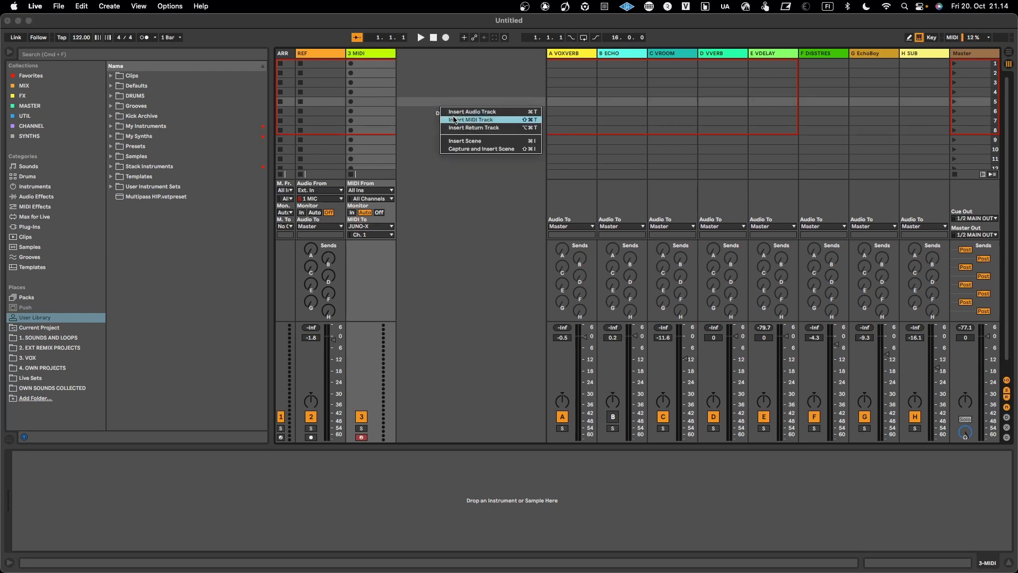
left_click(456, 112)
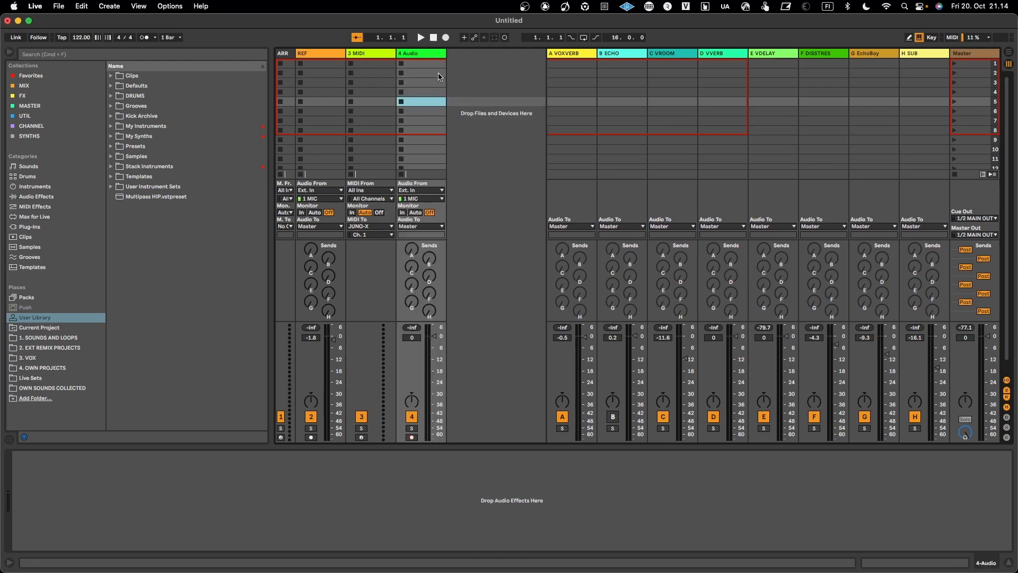
Step: Set the new audio track's external input to 31/32 JUNO-X and its monitoring to In
left_click(420, 191)
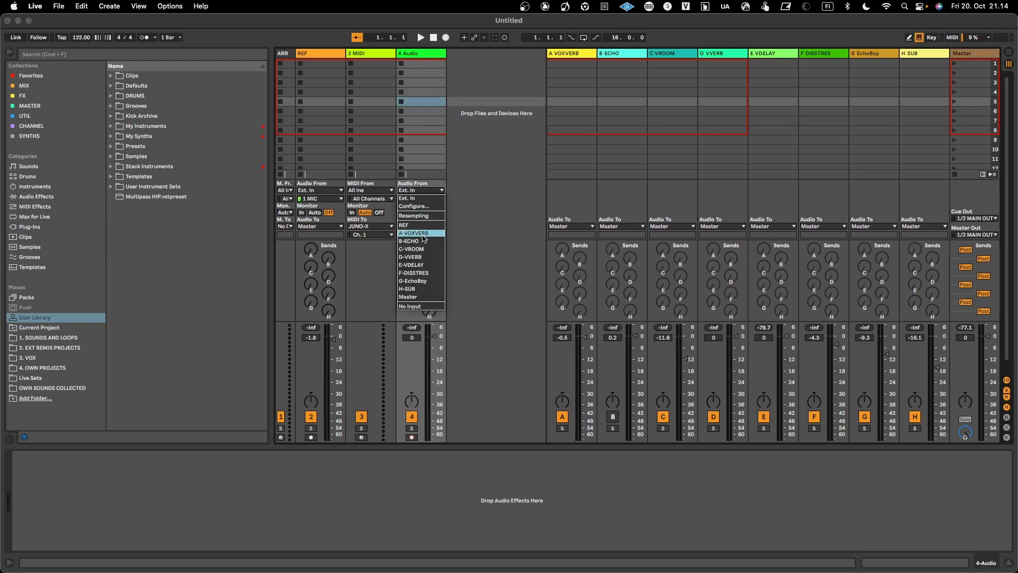
left_click(424, 198)
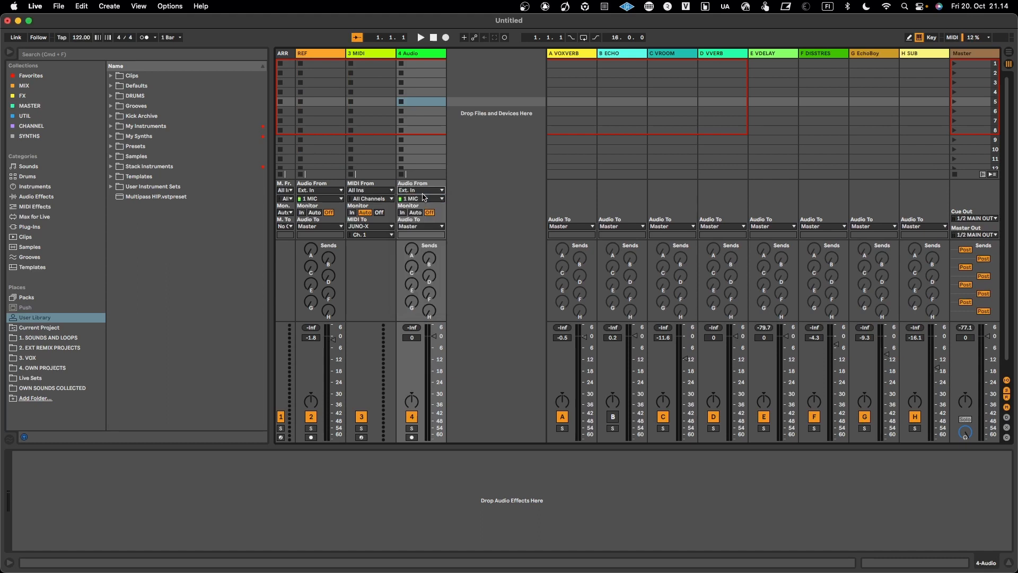
left_click(423, 199)
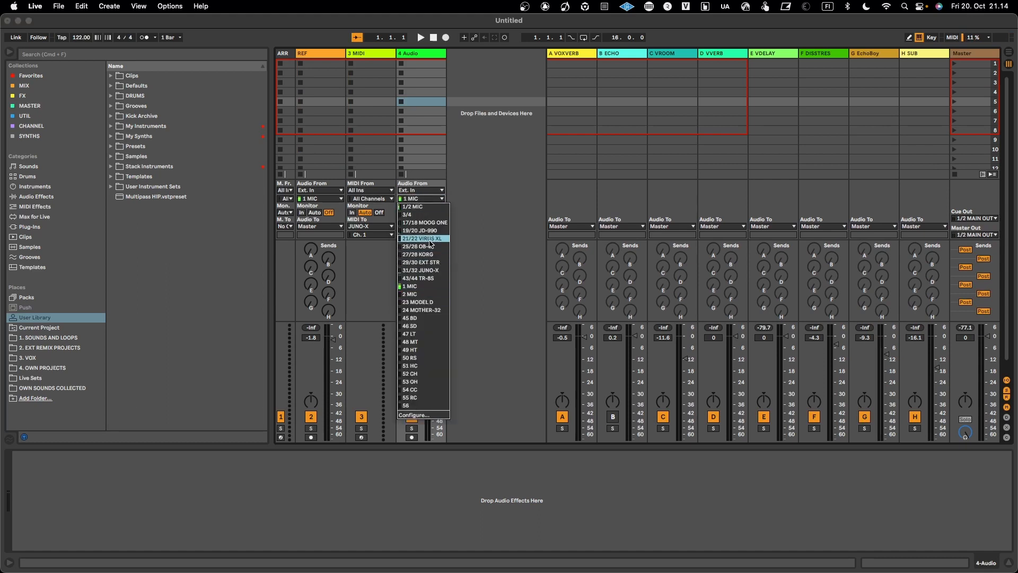
left_click(423, 271)
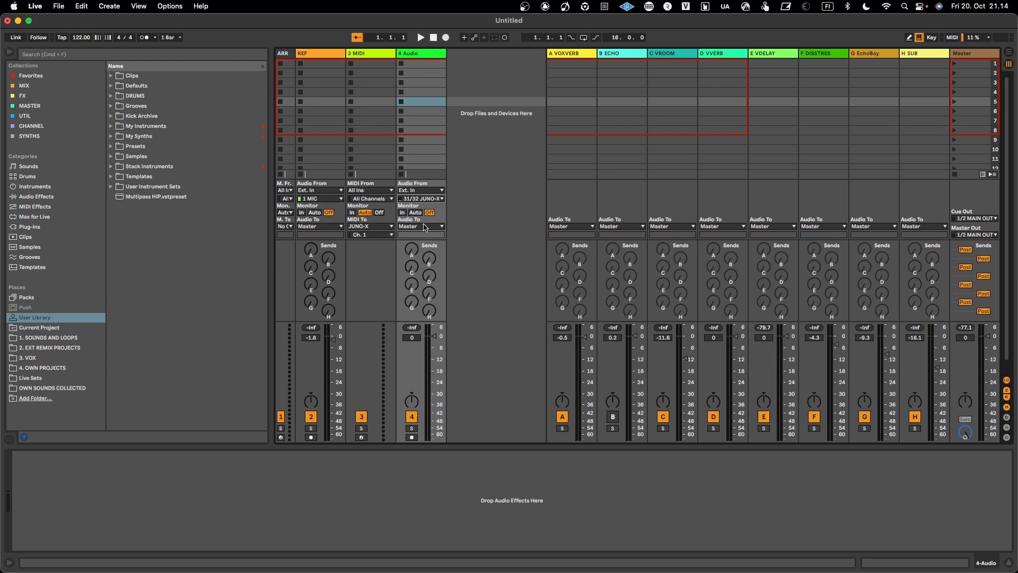
left_click(402, 212)
Step: Select the 3 MIDI track and look through the channel options of its JUNO-X output
left_click(382, 55)
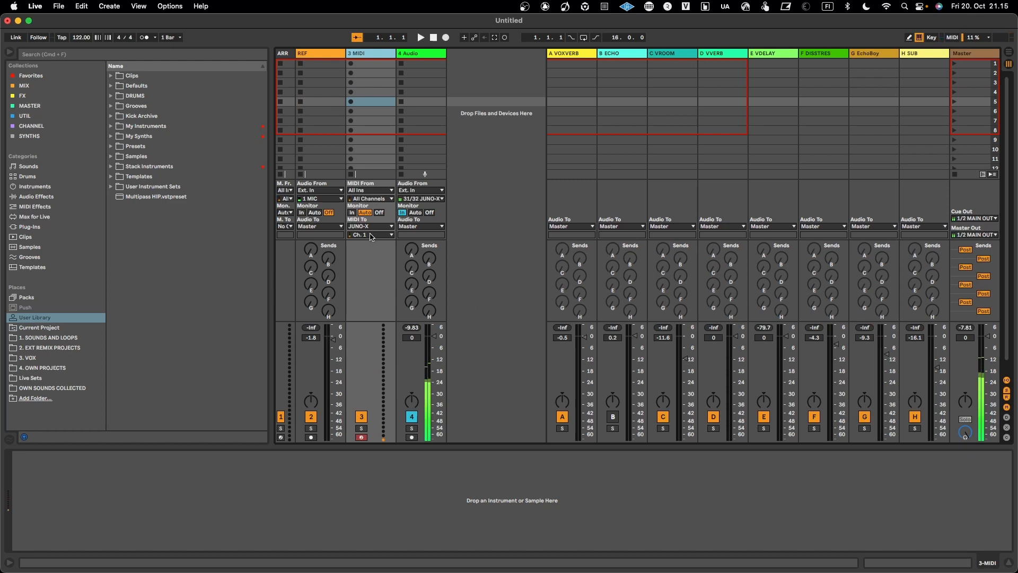
left_click(371, 235)
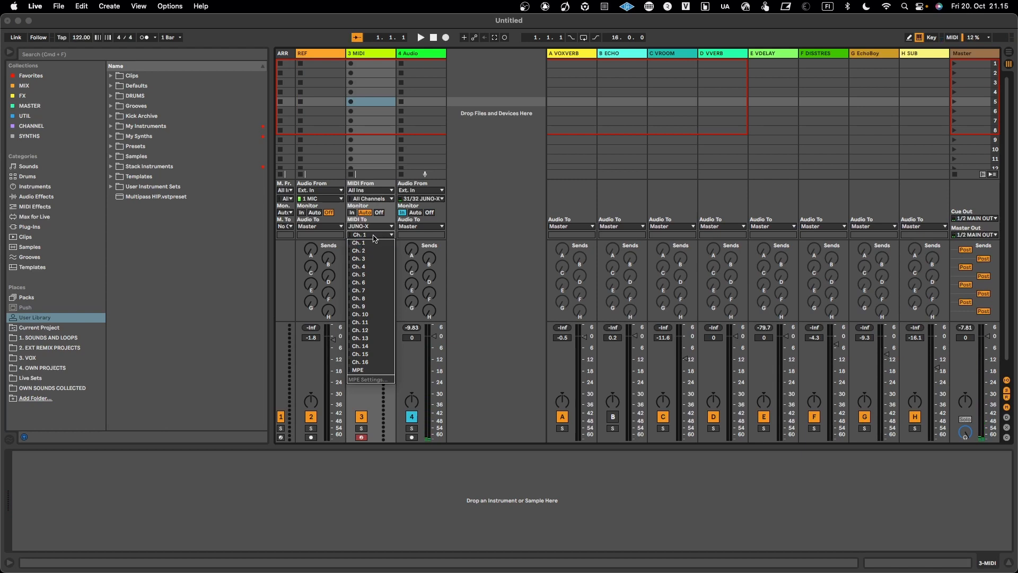
left_click(375, 238)
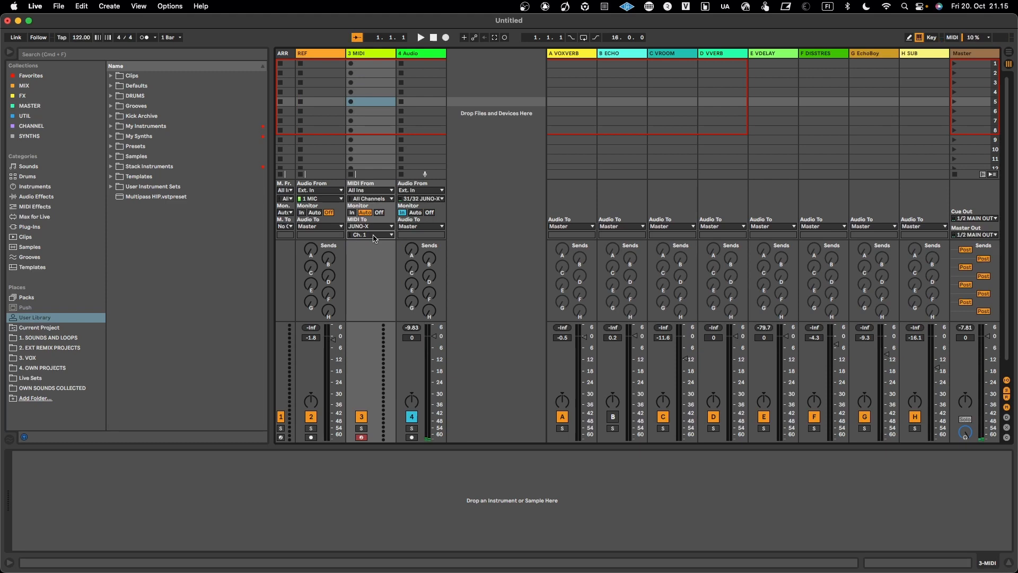
left_click(374, 235)
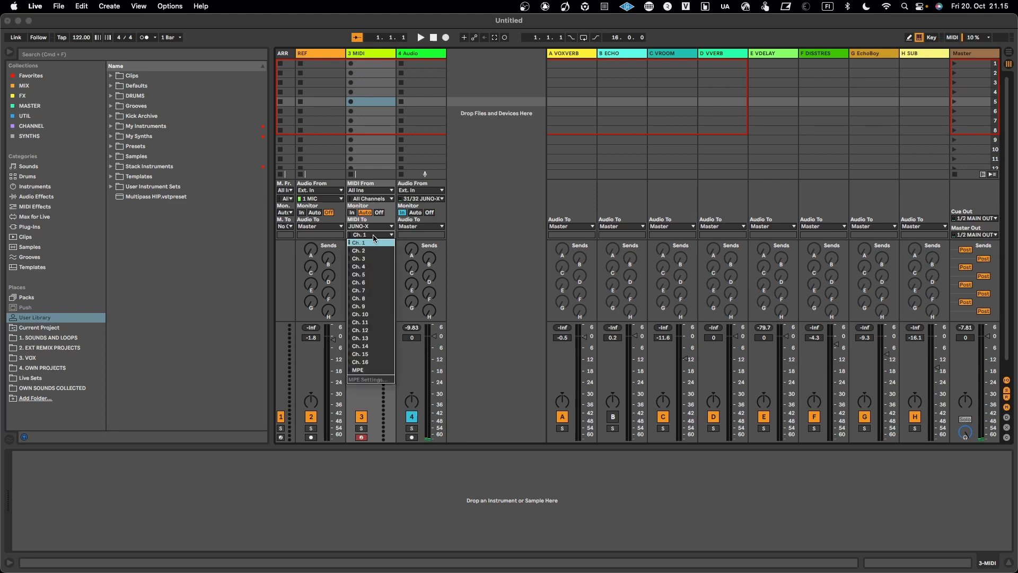
left_click(373, 238)
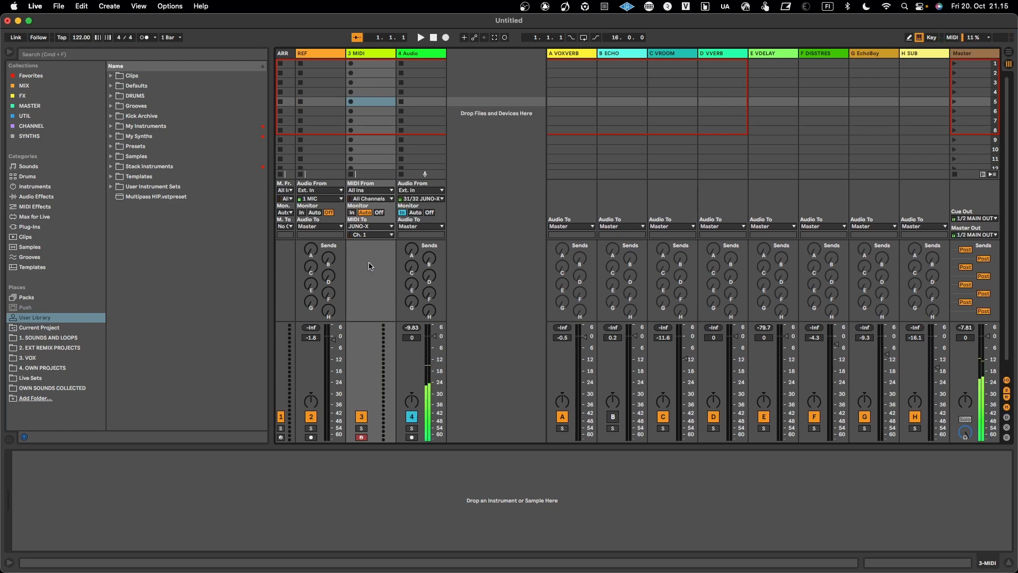
Step: Switch to Numbers, open the recent spreadsheet "Externa Instrument AUDIO + MIDI mapping June2023" and reposition its window over the Live set
key("super+space")
type("number")
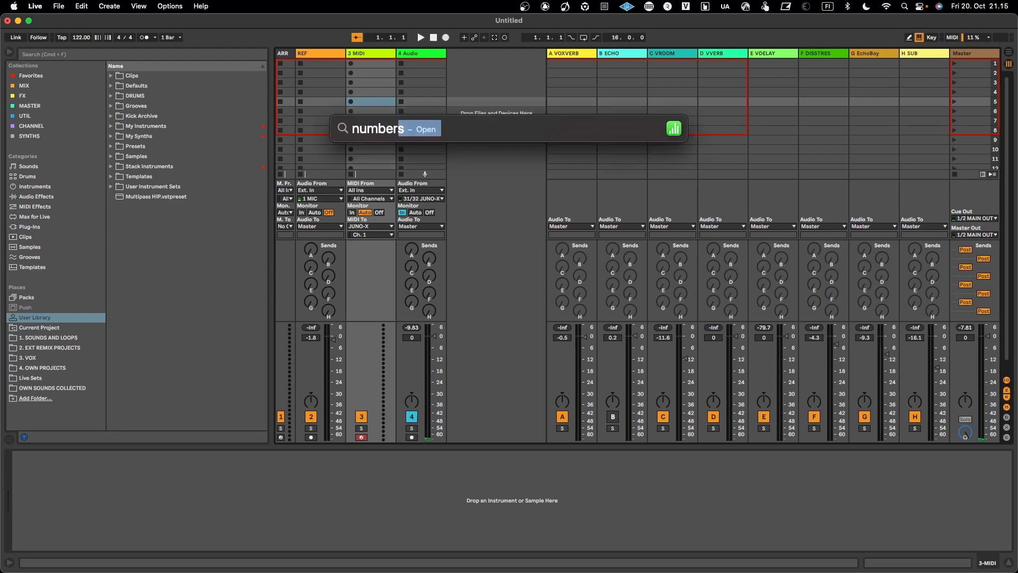
key("Return")
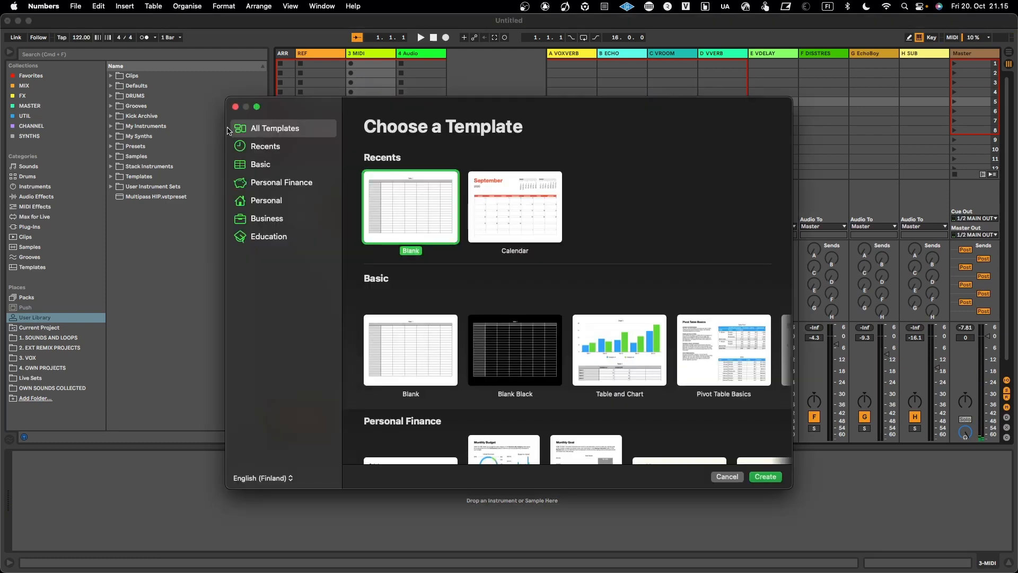
left_click(75, 5)
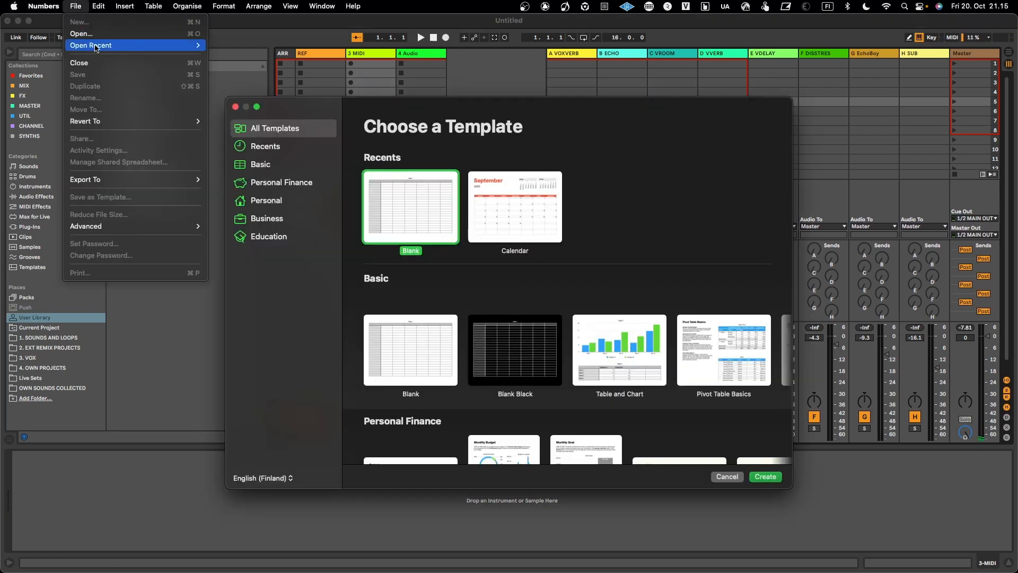
mouse_move(91, 47)
left_click(258, 49)
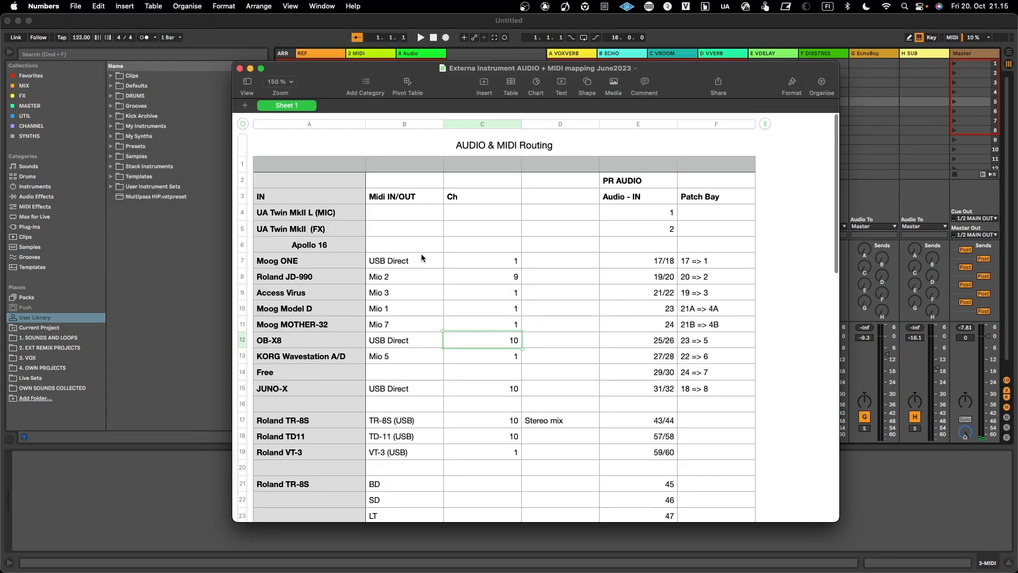
left_click_drag(337, 72, 441, 77)
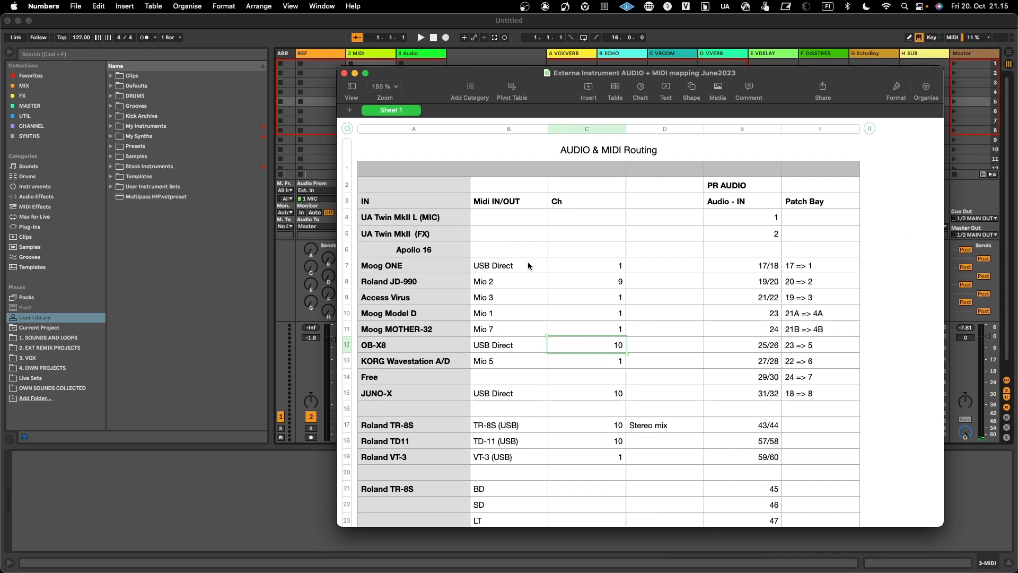
Step: Look up the MIDI port and channel of the Moog ONE and Roland JD-990 in the routing table, and close the spreadsheet
left_click(509, 266)
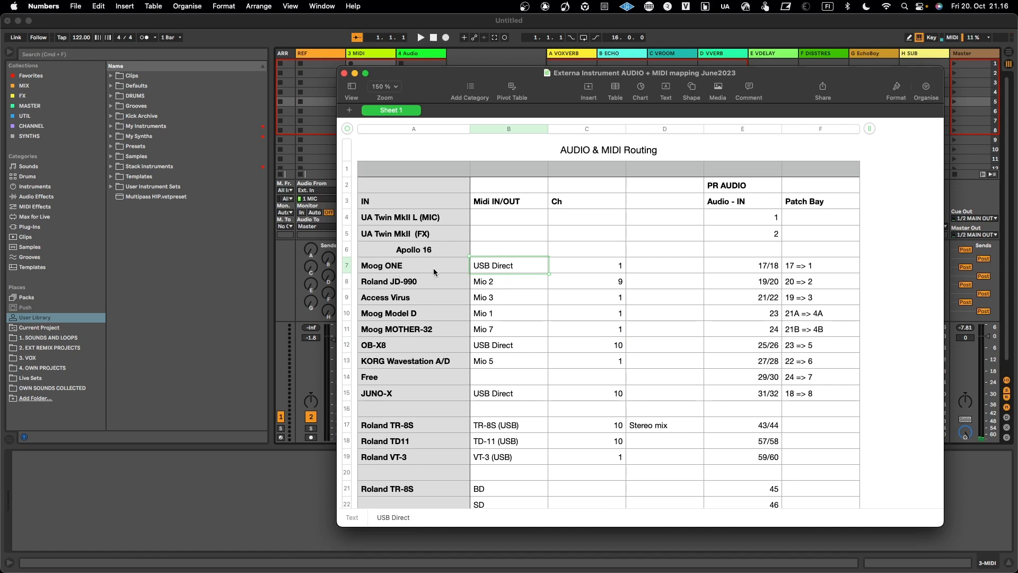
left_click(607, 266)
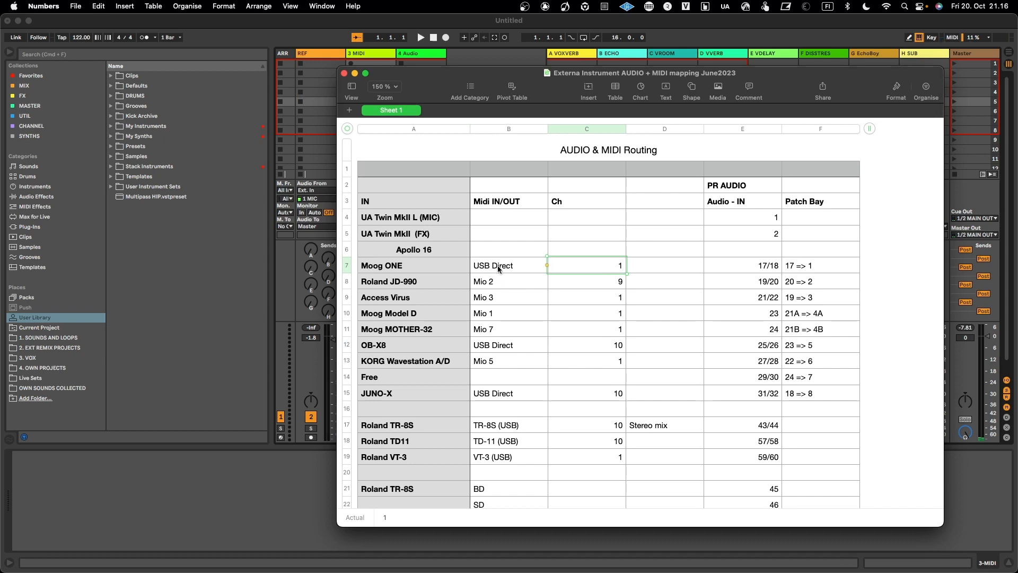
left_click(392, 282)
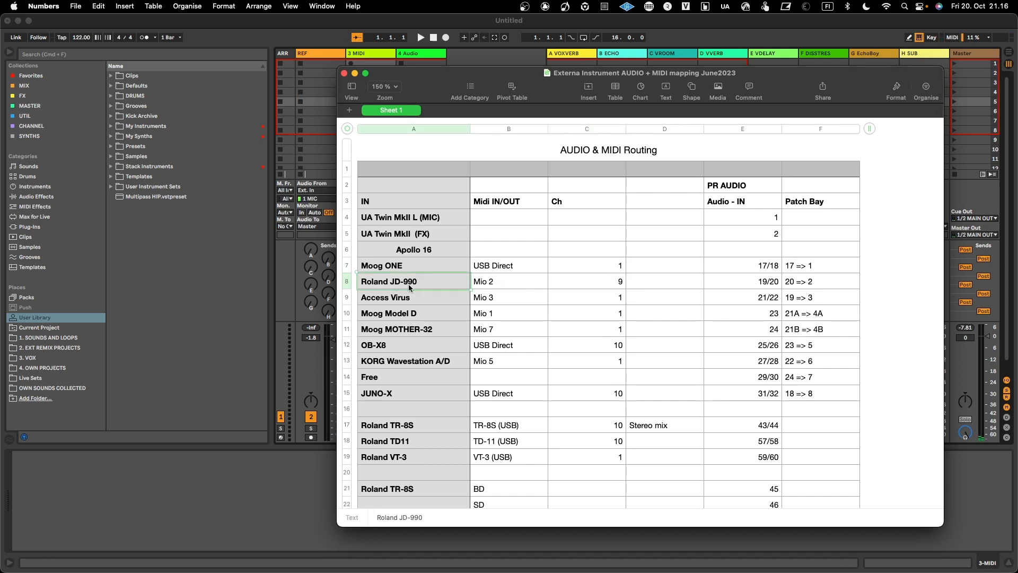
left_click(480, 288)
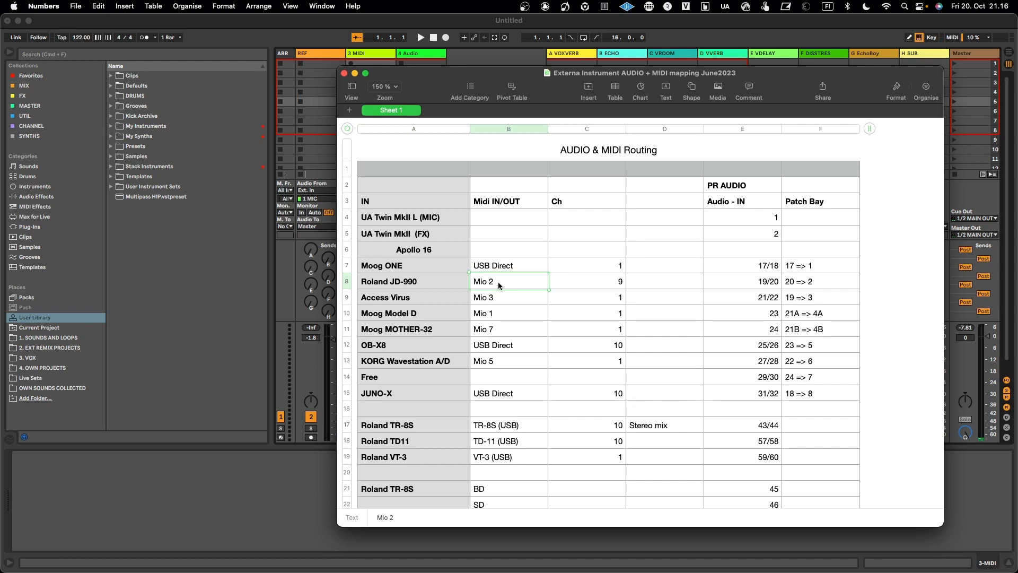
left_click(583, 280)
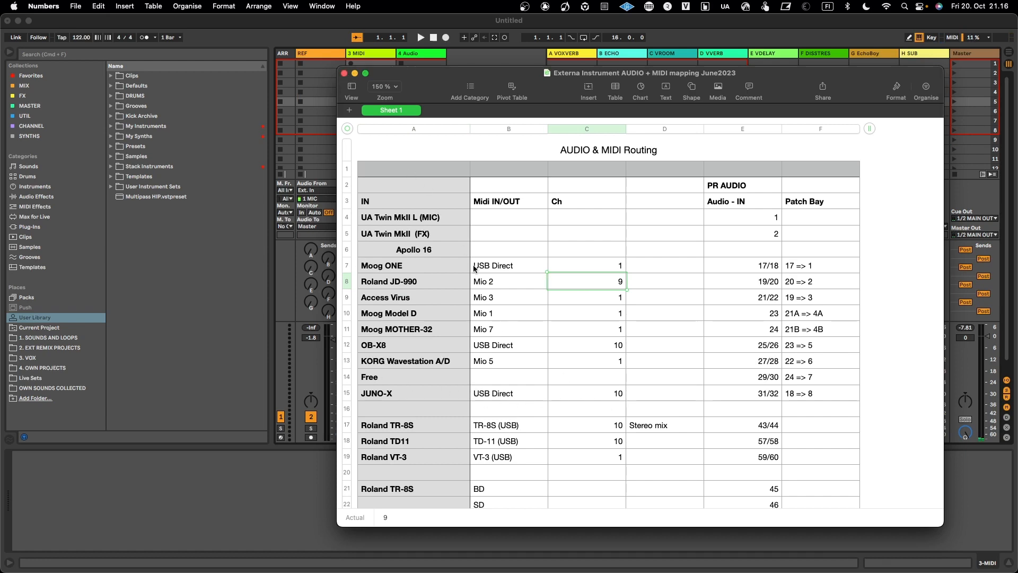
left_click(344, 74)
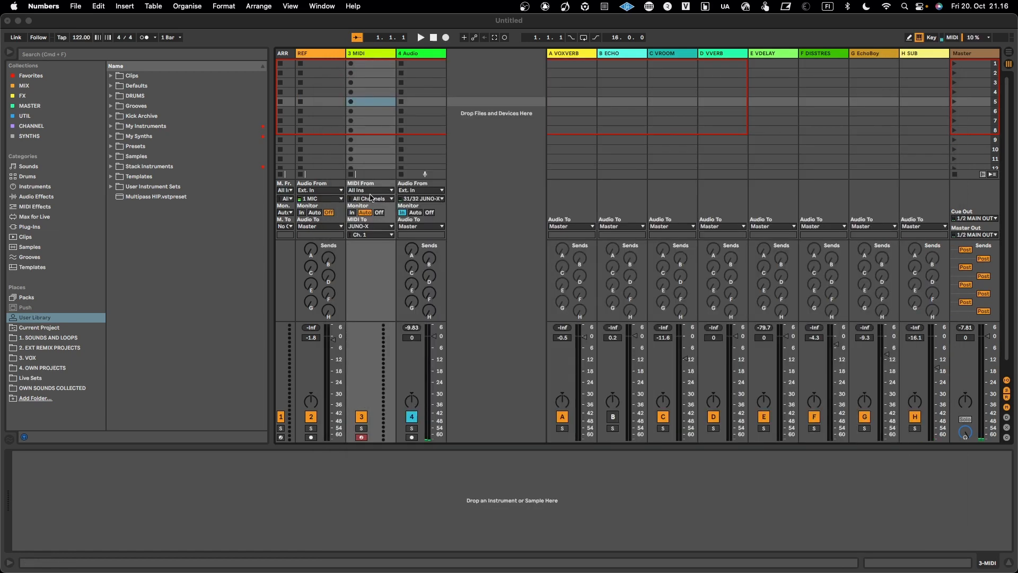
Step: Route the MIDI track's output to mioXL (JD-990) on Ch. 9 and set the audio track's input to 19/20 JD-990
left_click(369, 226)
left_click(370, 226)
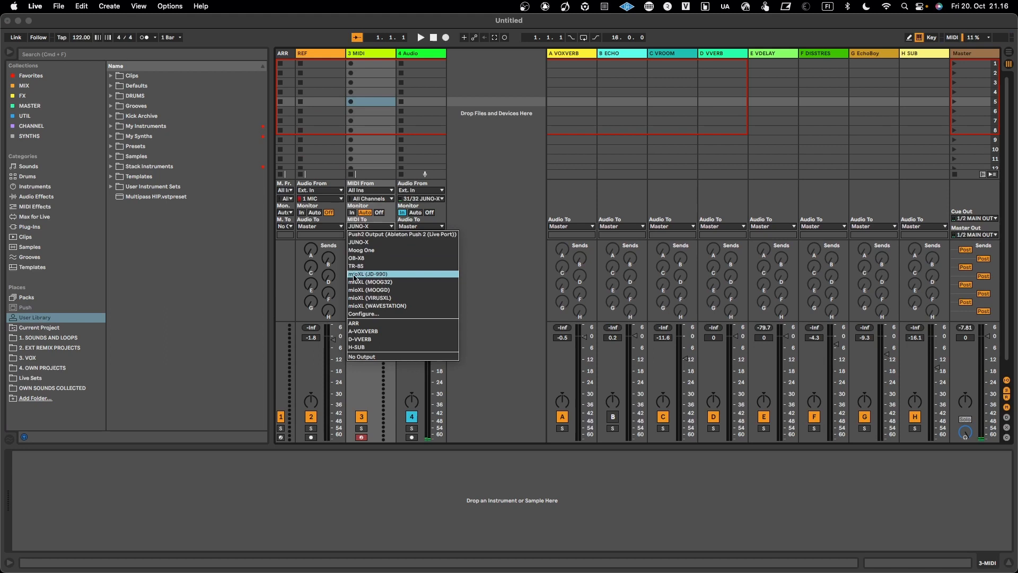
left_click(386, 276)
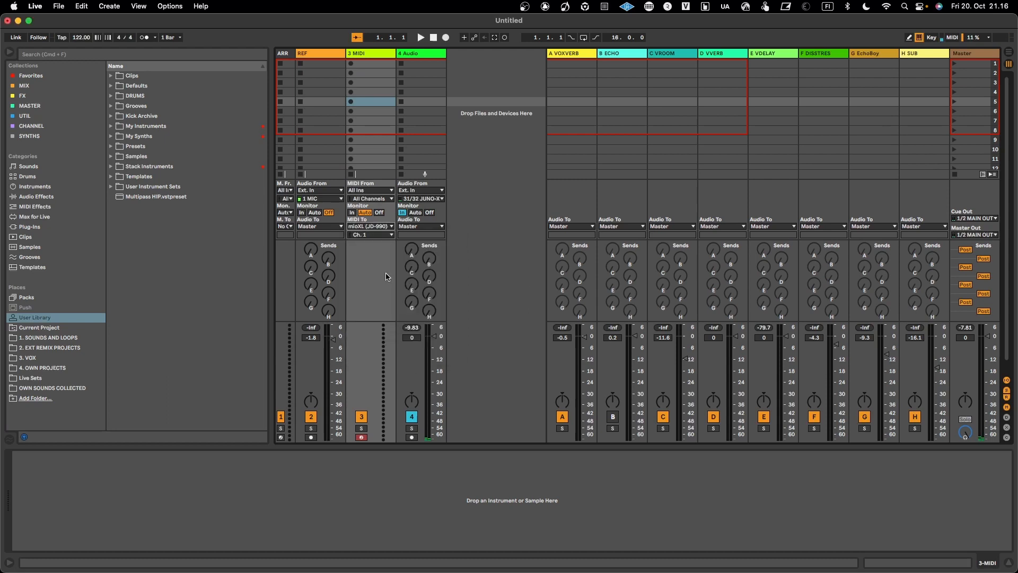
left_click(375, 234)
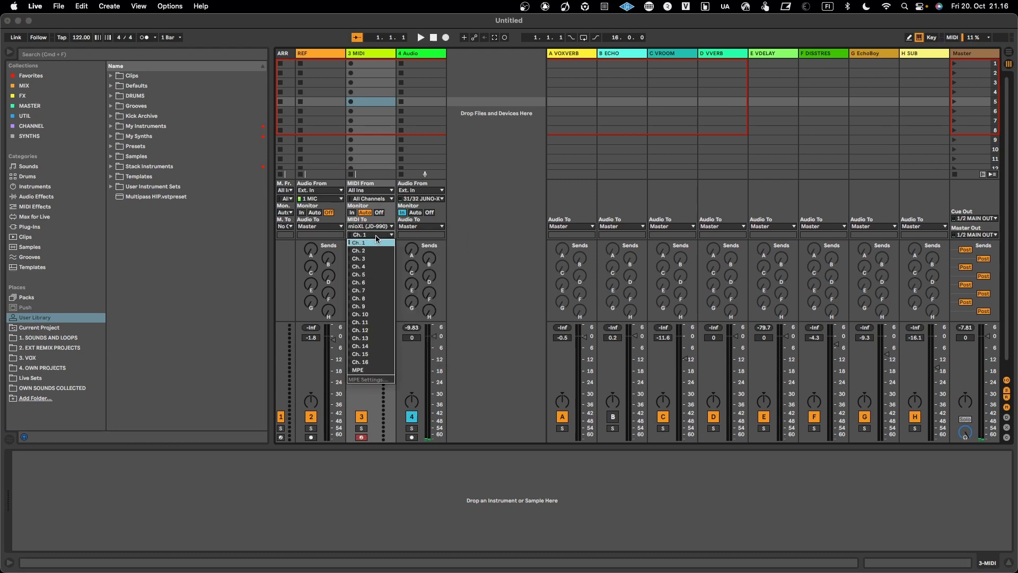
left_click(370, 307)
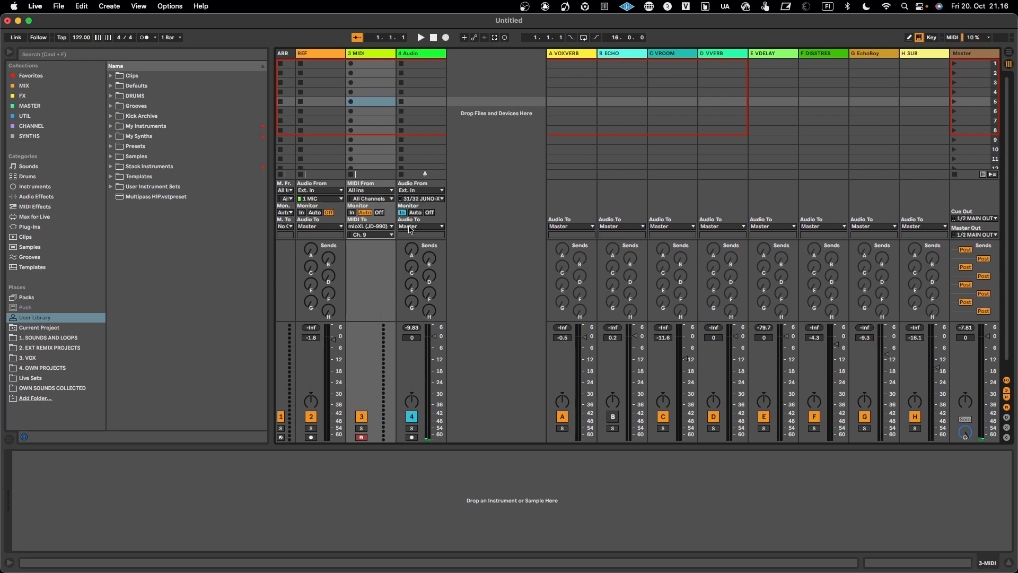
left_click(427, 199)
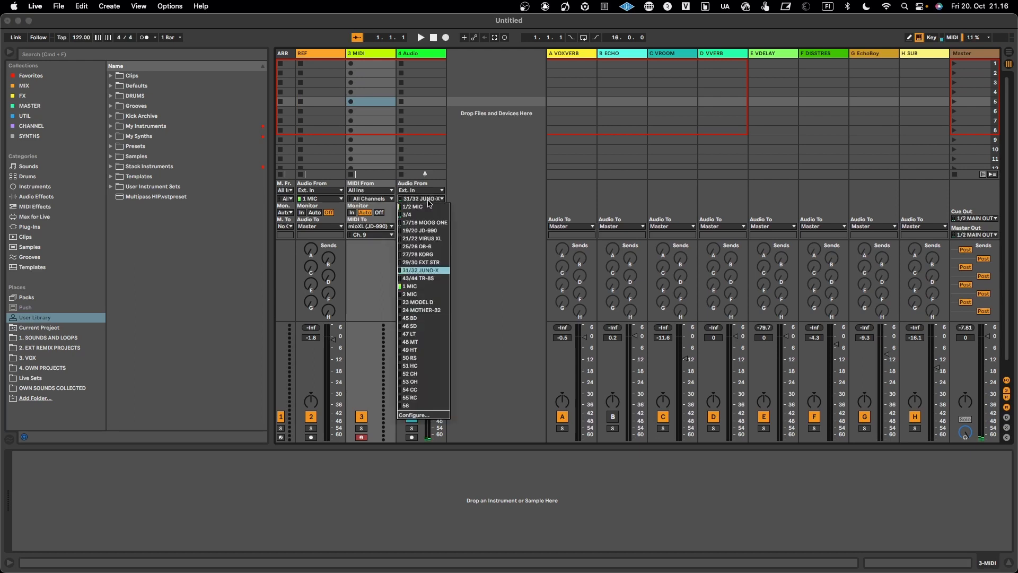
left_click(433, 231)
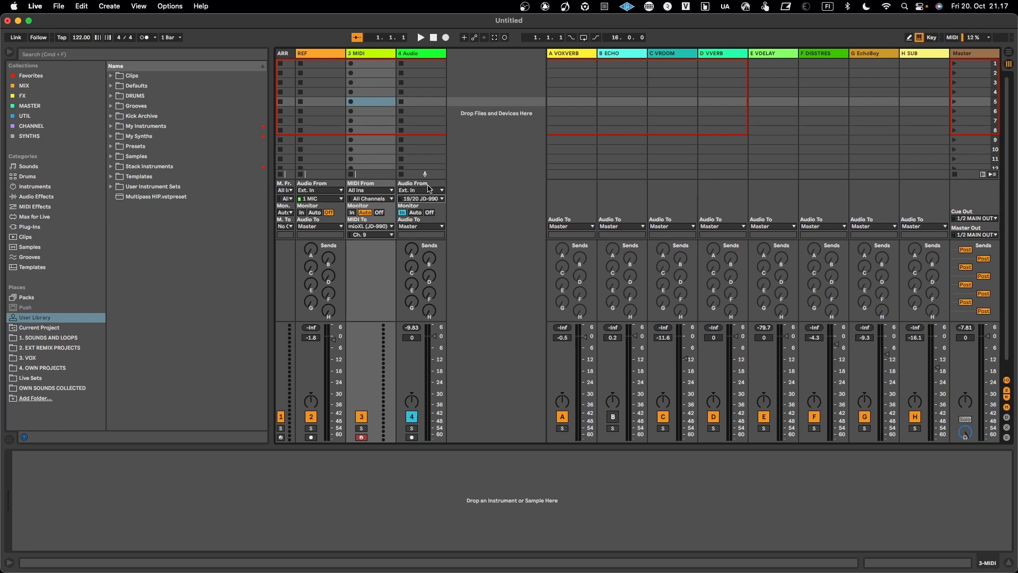
Step: Set the MIDI track's monitoring to In, trying LUMI Keys BLOCK as its MIDI input before returning the input to All Ins
left_click(371, 191)
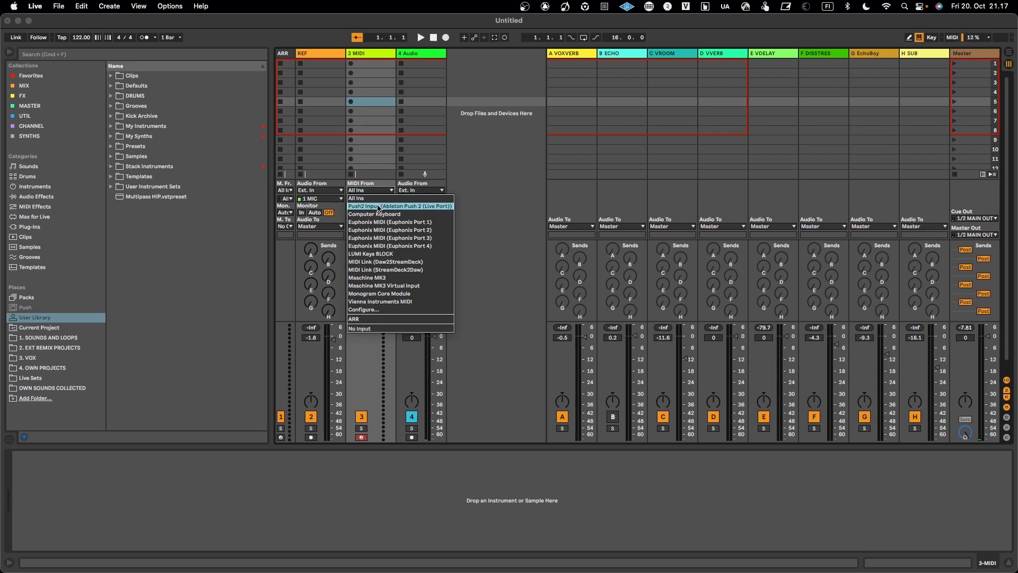
left_click(381, 254)
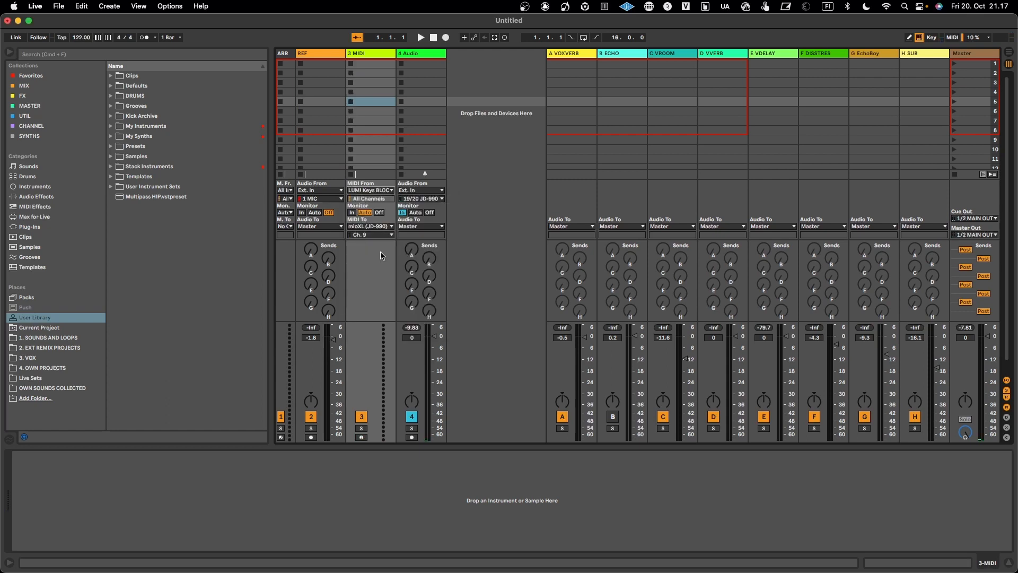
left_click(352, 212)
left_click(374, 190)
left_click(371, 202)
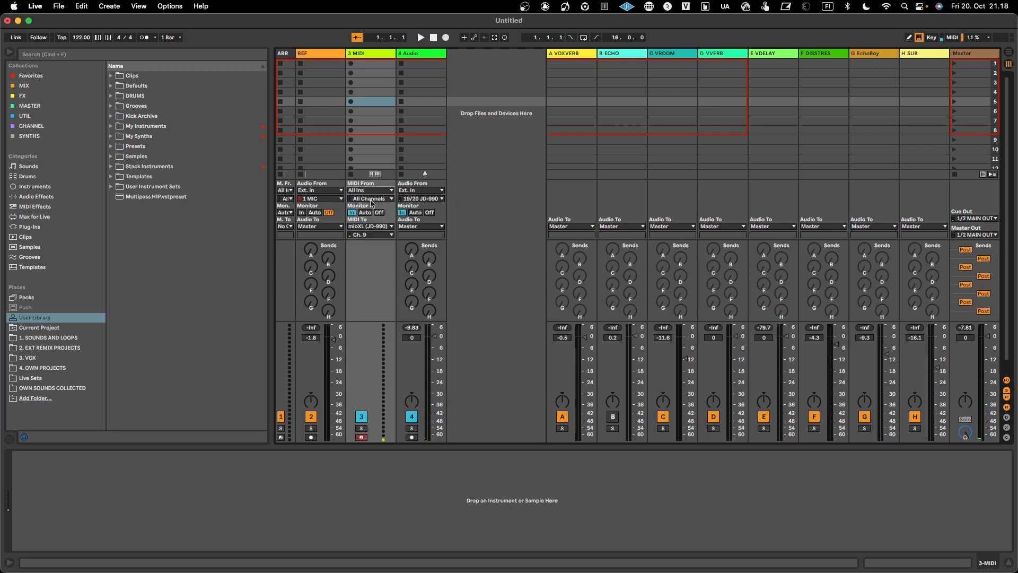